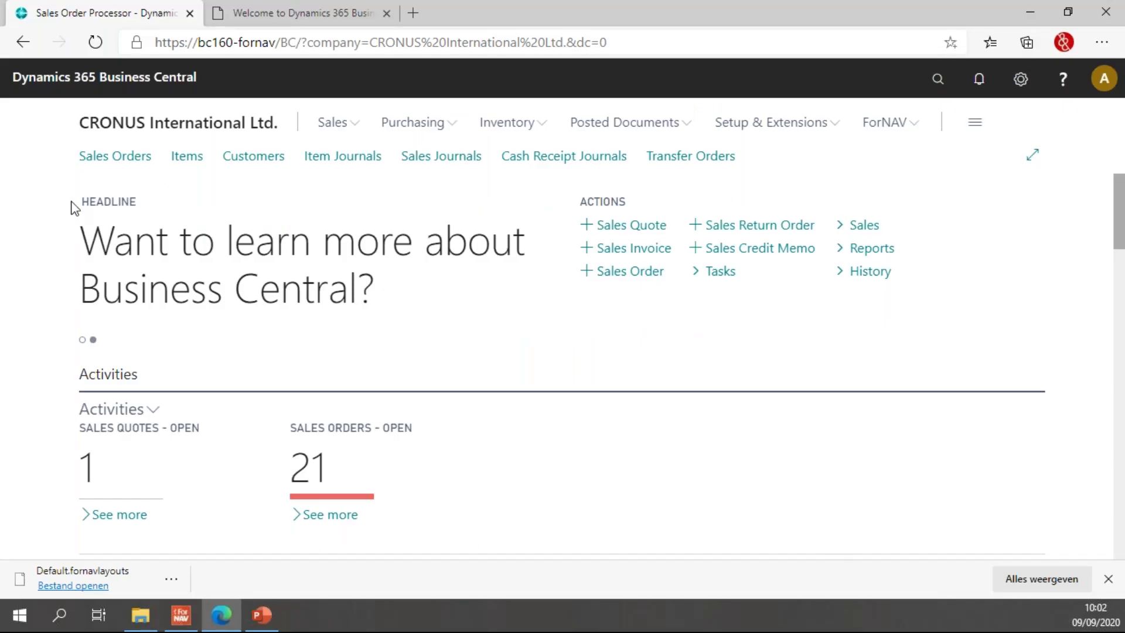
- From ForNAV Standard Reports, start a new ForNAV layout for the Customer List report
click(885, 126)
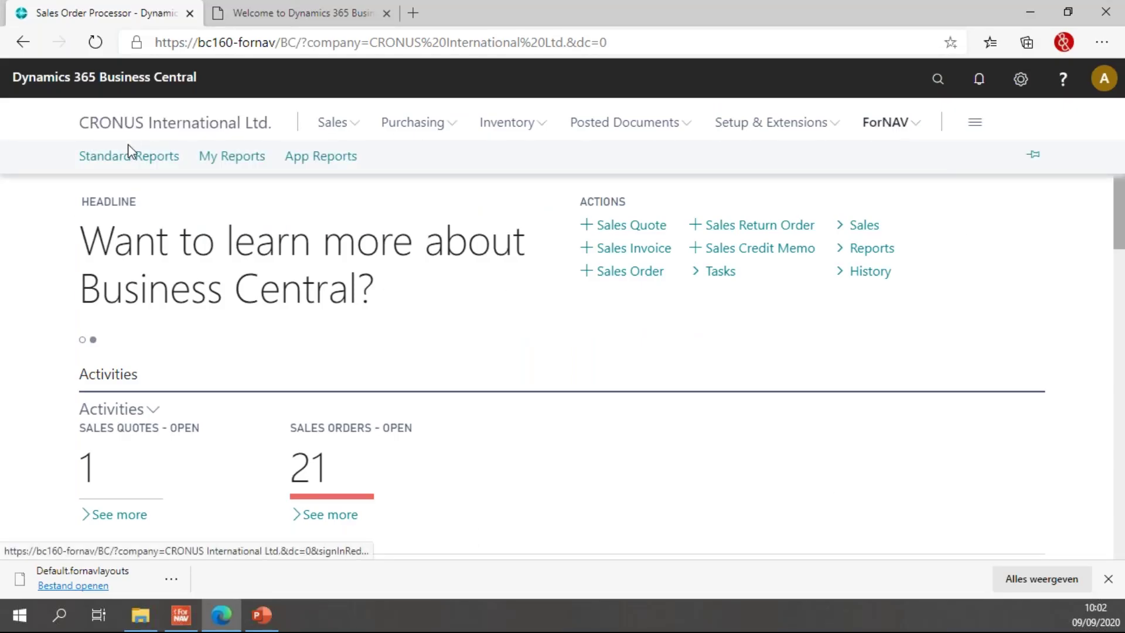
click(126, 157)
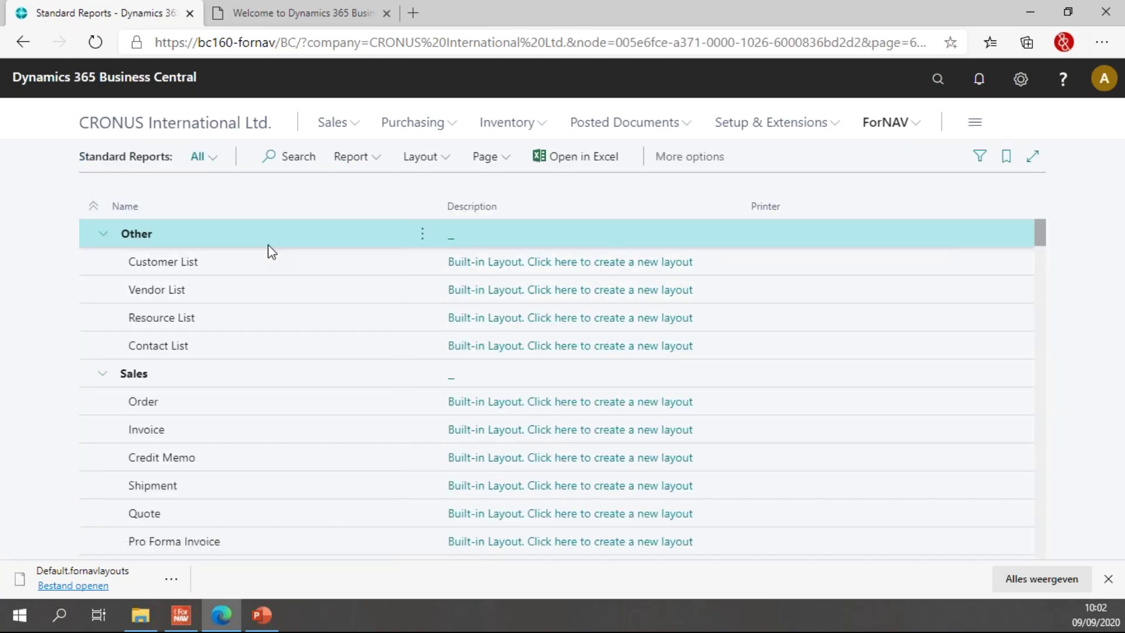
click(247, 262)
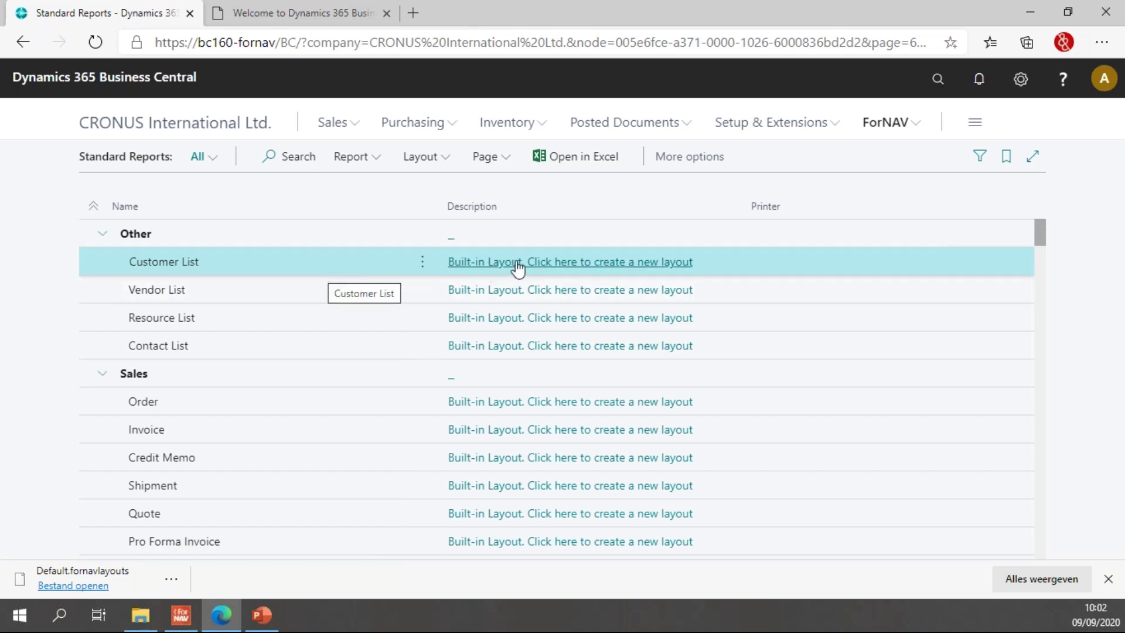
click(546, 265)
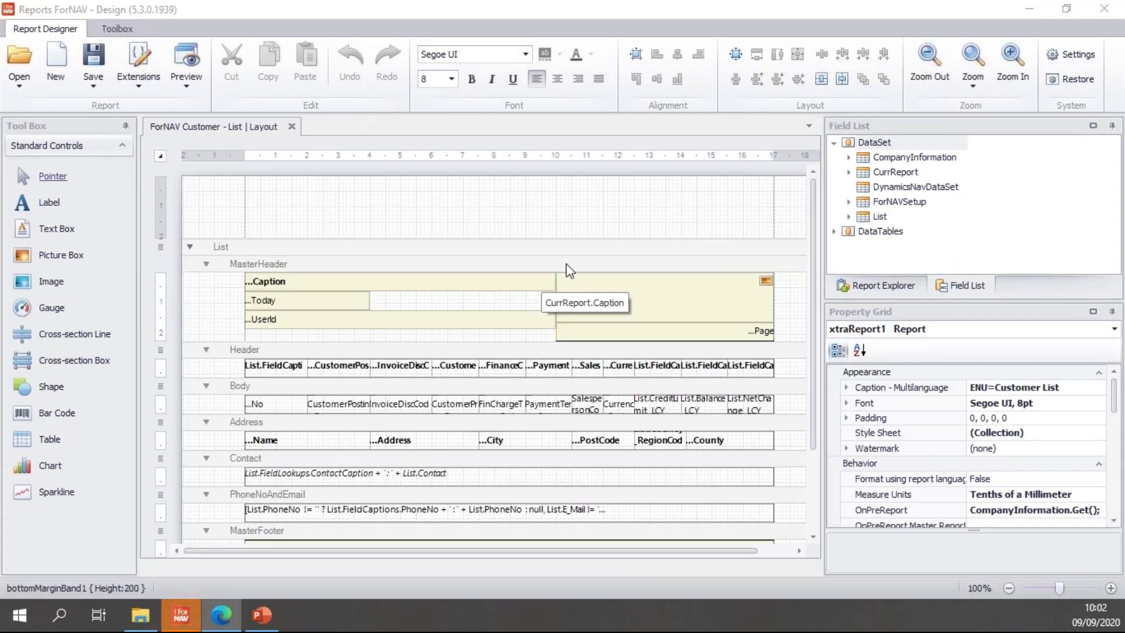
- Make the Customer List header table red (255, 0, 0), then save and close the layout
scroll(566, 264, down, 3)
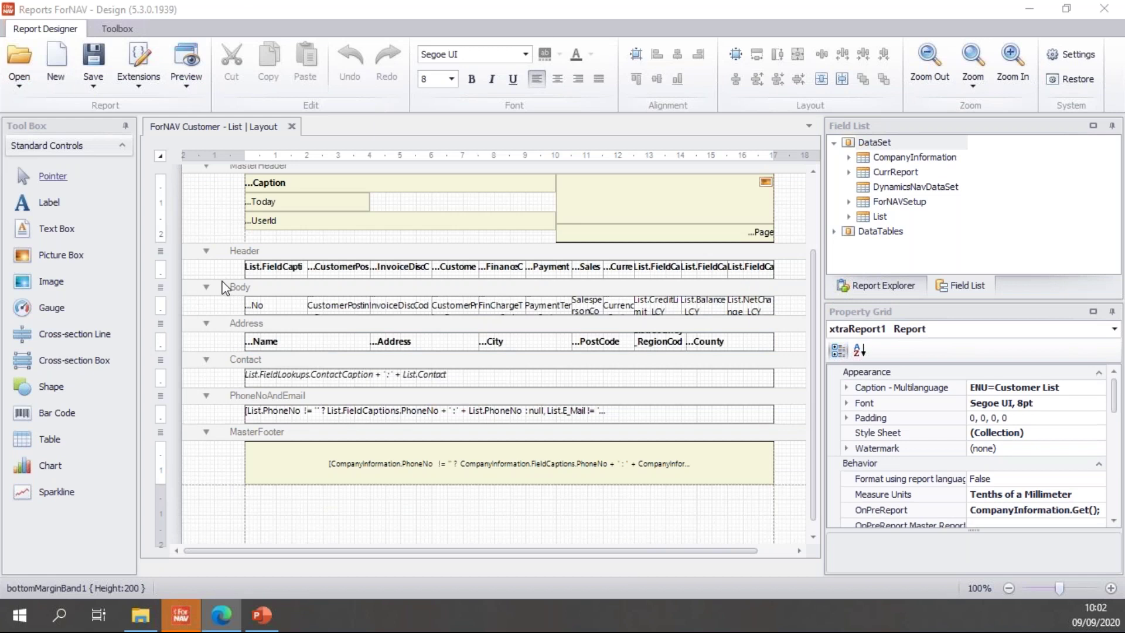
drag(219, 266, 787, 283)
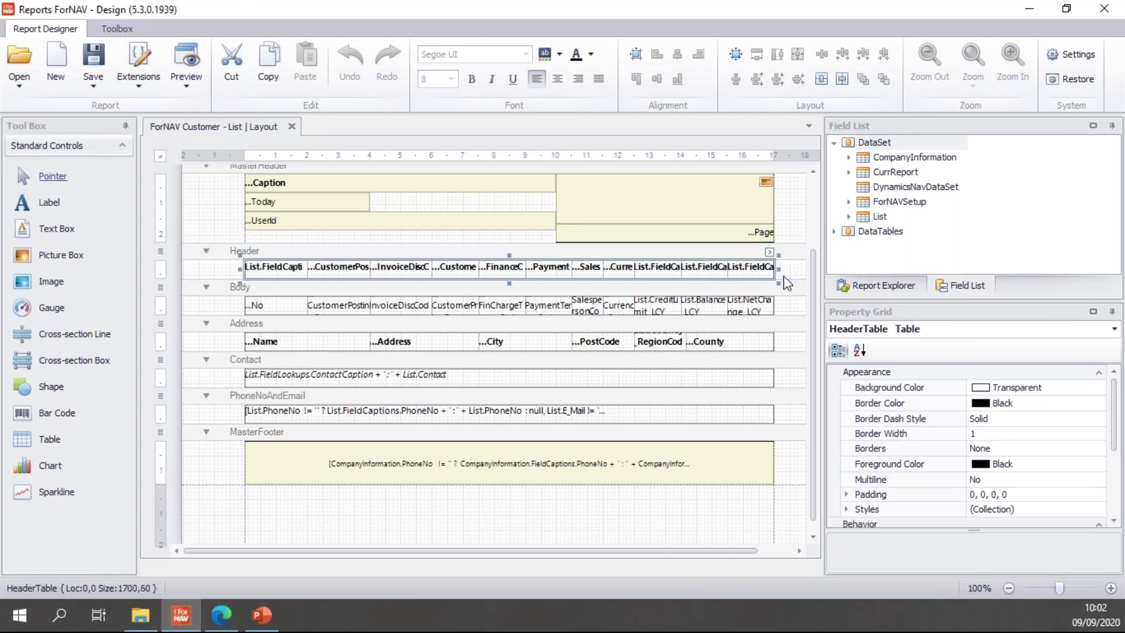
click(561, 55)
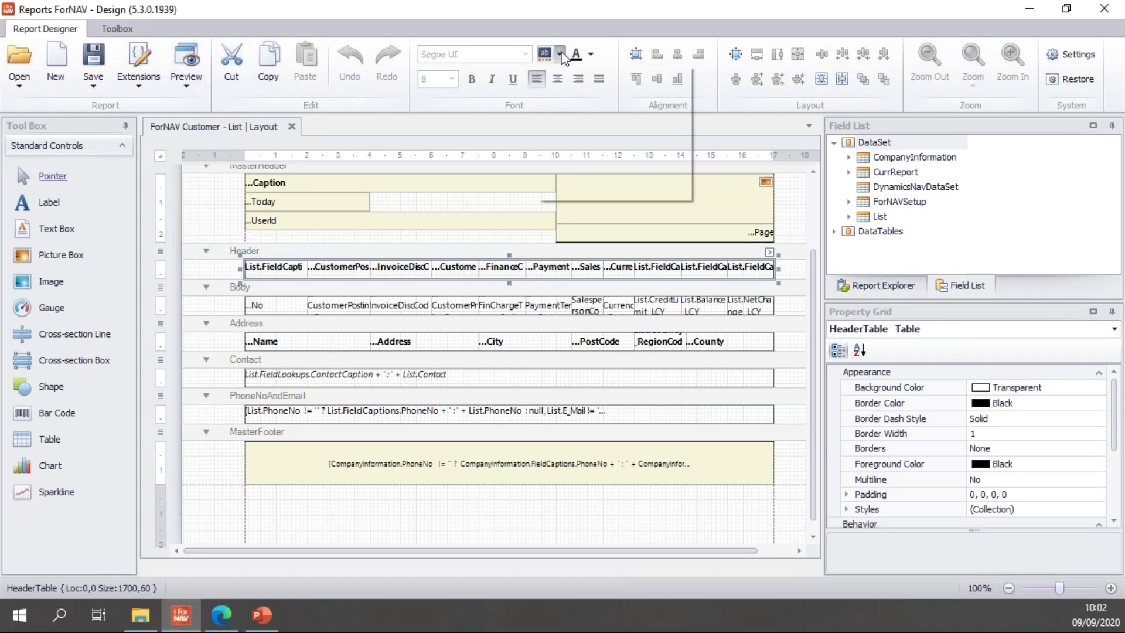
click(569, 140)
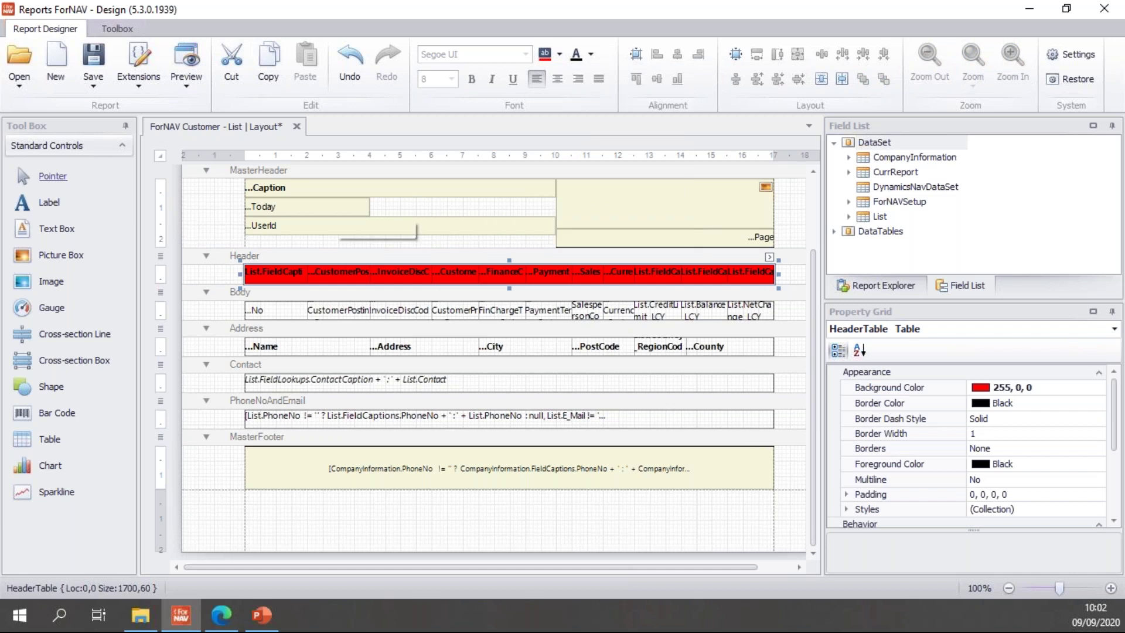
click(94, 62)
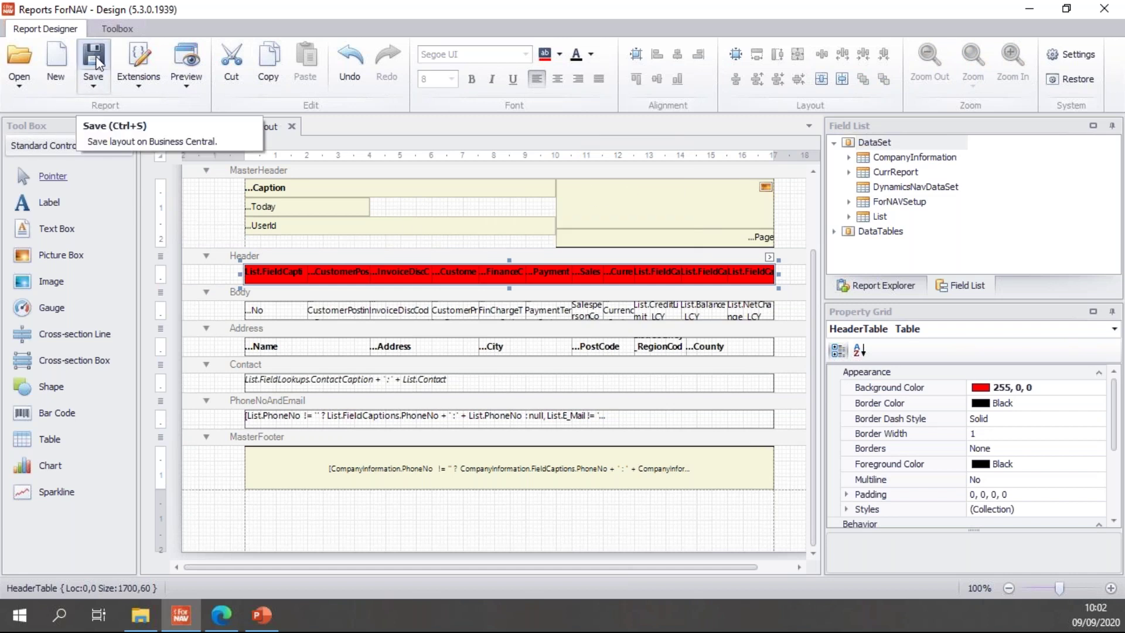
click(291, 126)
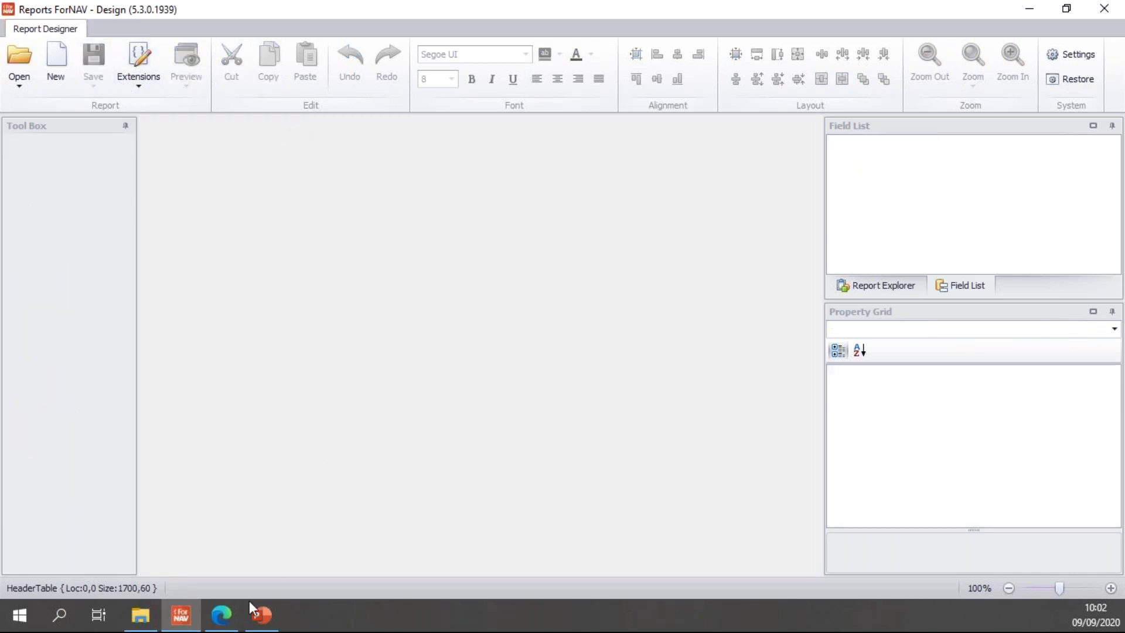
- Refresh Standard Reports so Customer List shows 'ForNAV BC custom layout (build 1939)', then select Resource List
click(233, 614)
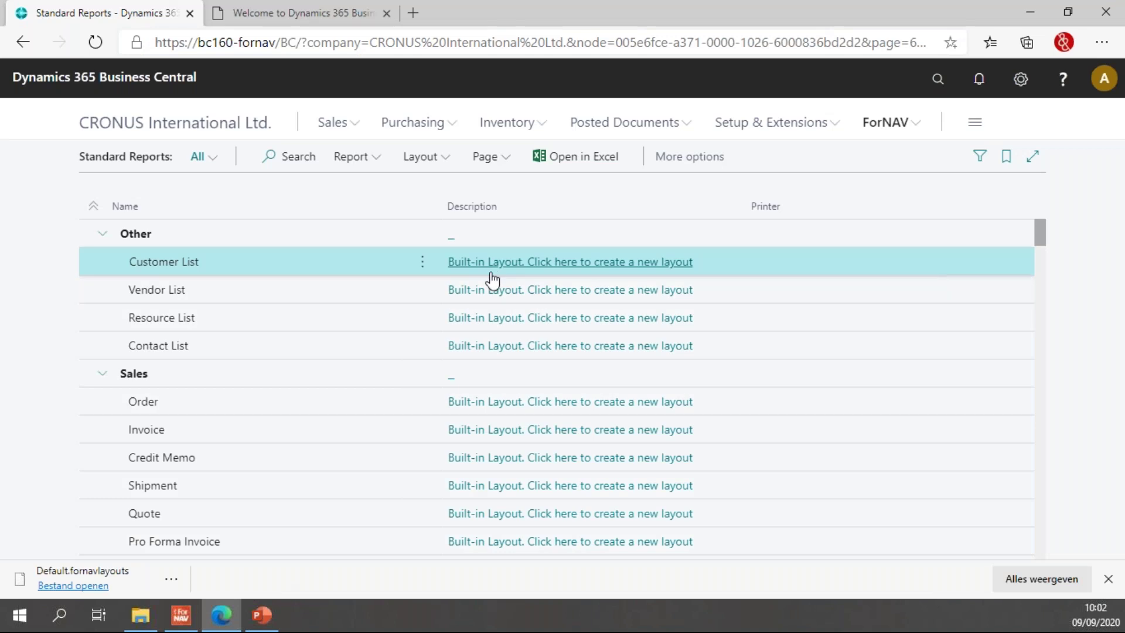
click(498, 159)
click(508, 186)
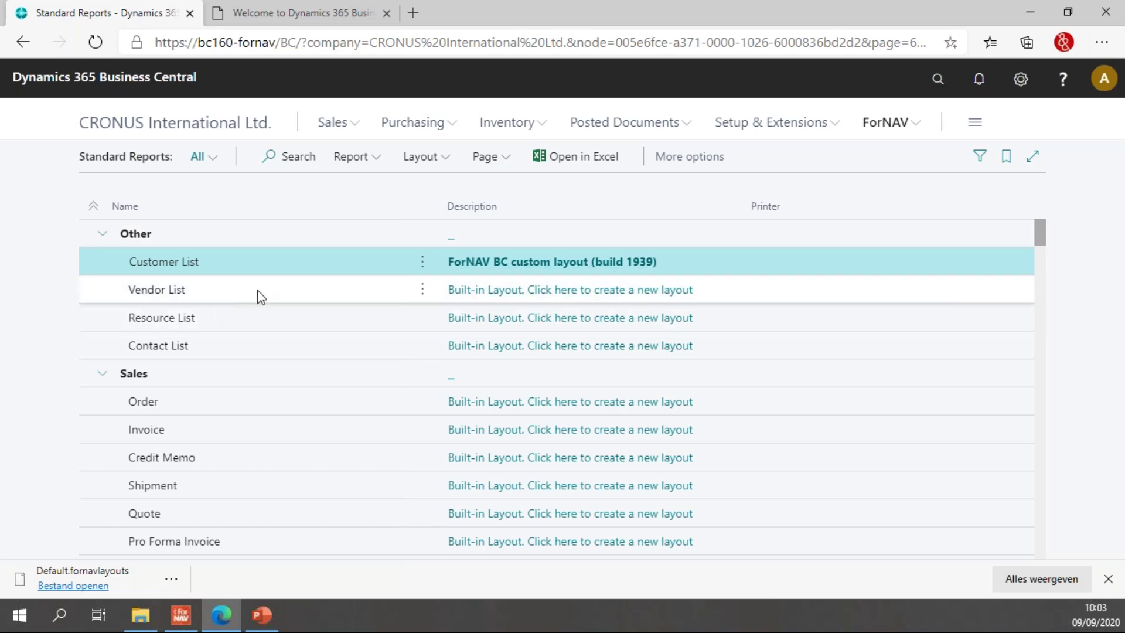
click(388, 327)
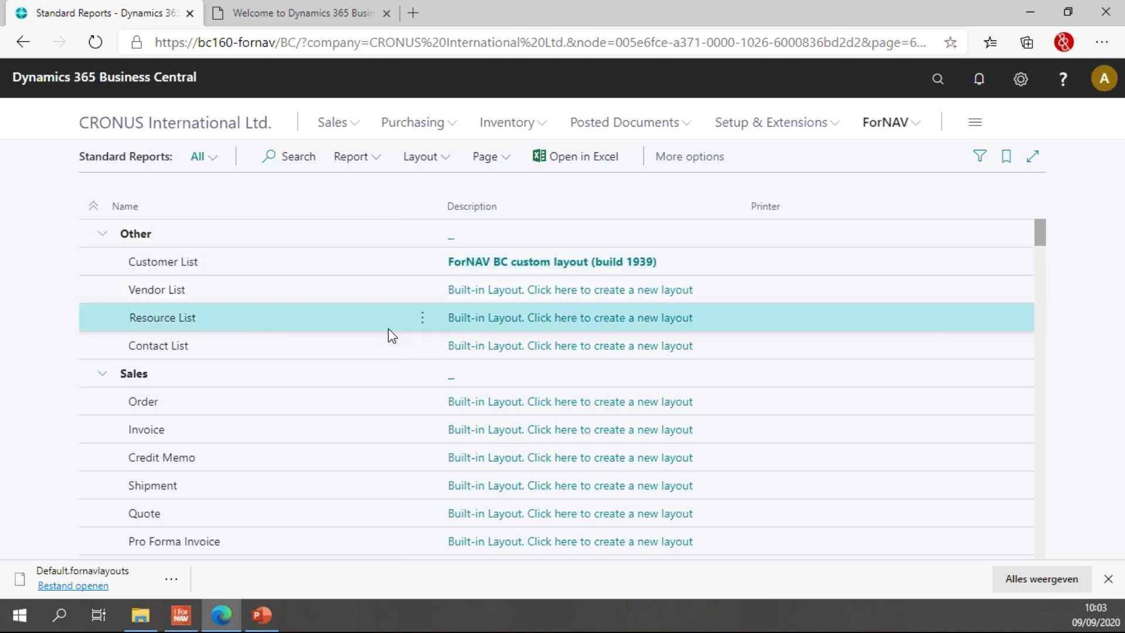
- Create a Resource List ForNAV layout with an orange (255, 128, 0) header table, then save and close it
click(508, 320)
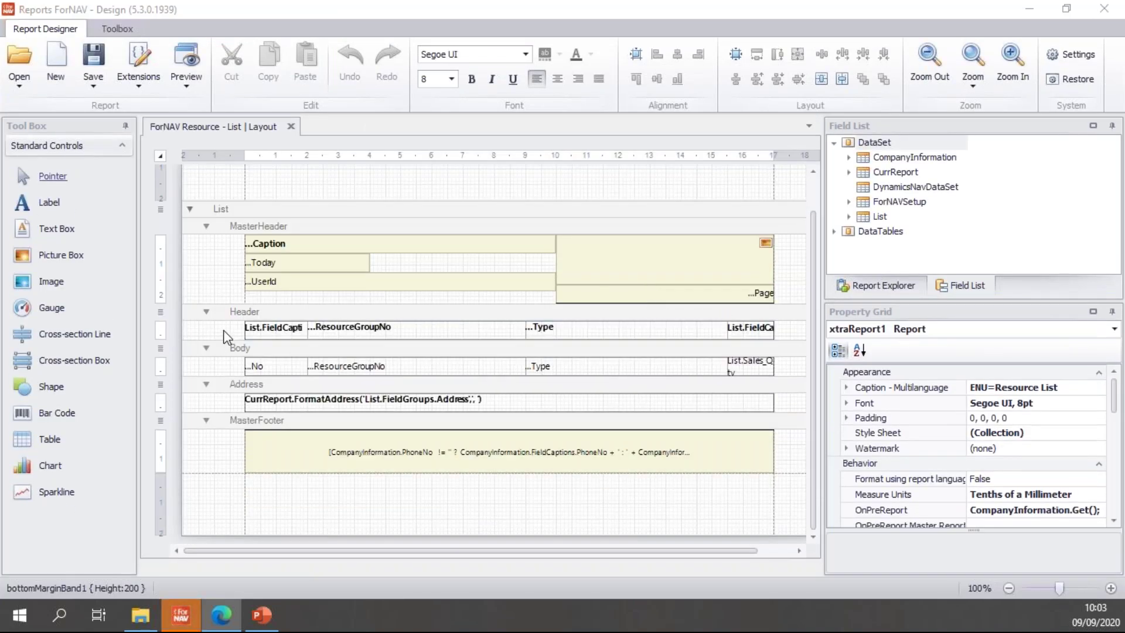
drag(224, 330, 795, 338)
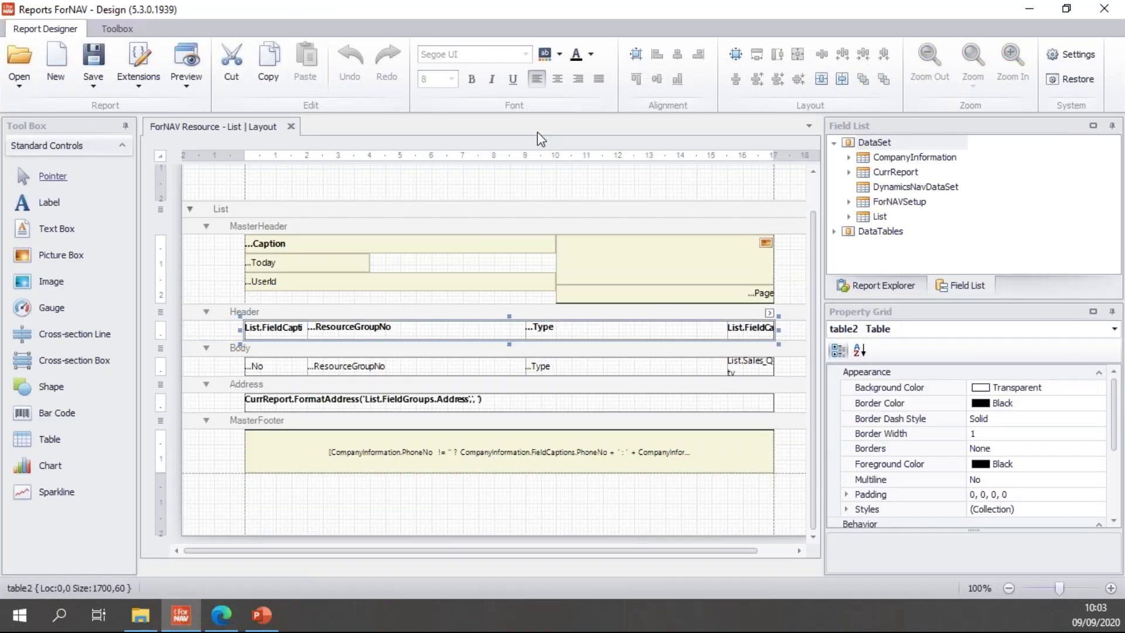
click(561, 54)
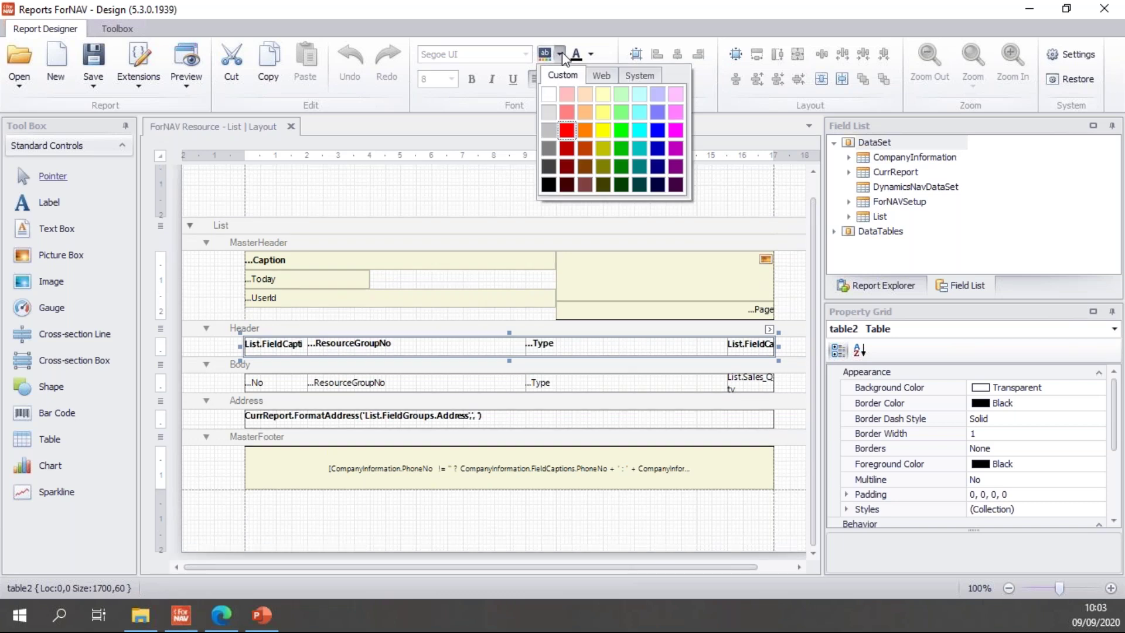
click(585, 131)
click(93, 57)
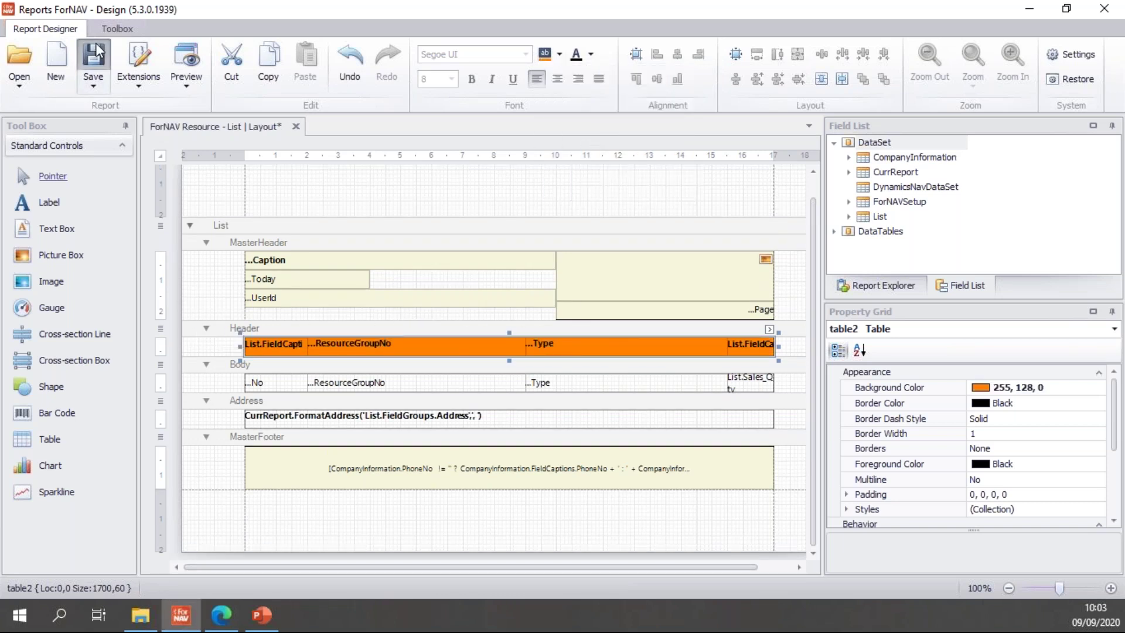
click(291, 126)
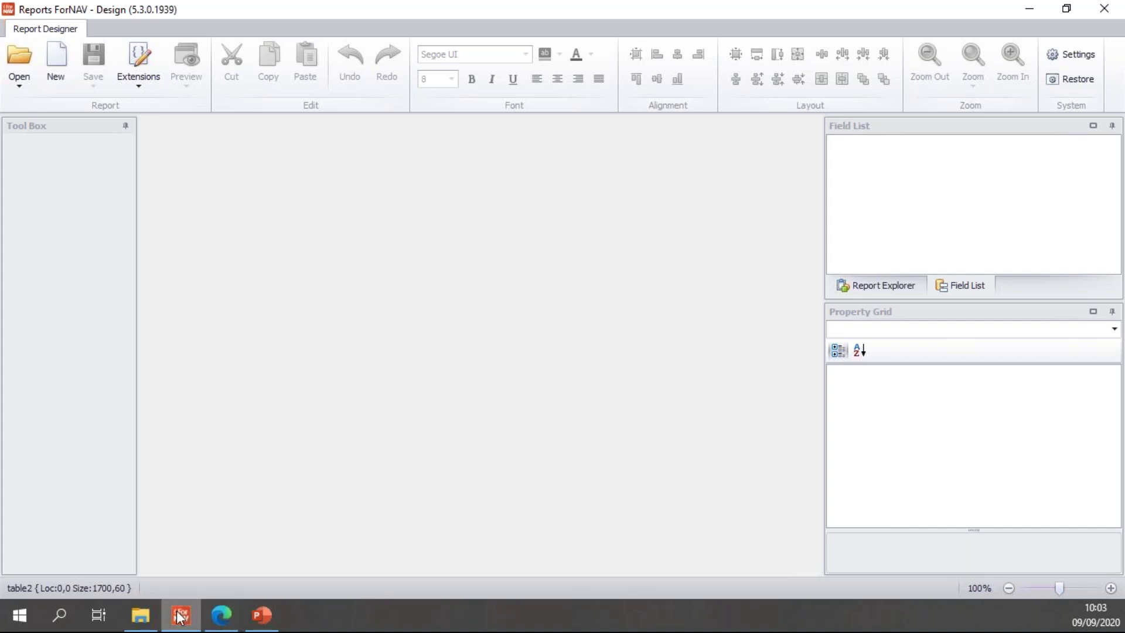
click(221, 615)
- Refresh so Resource List shows its ForNAV custom layout, and select Customer List's Layout menu
click(484, 157)
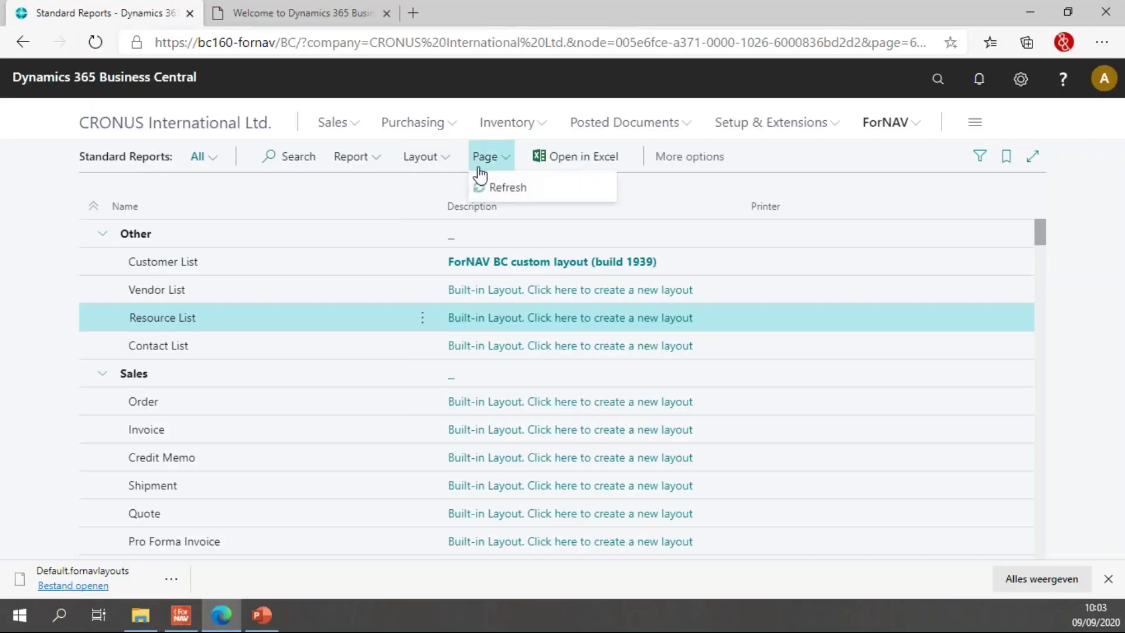
click(488, 186)
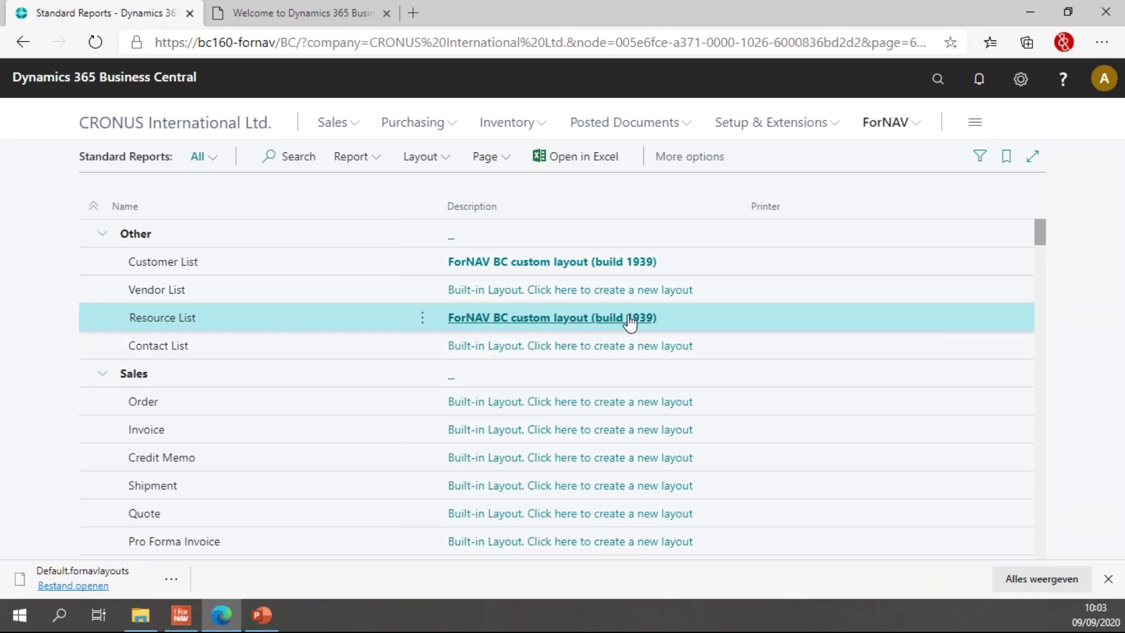
click(270, 264)
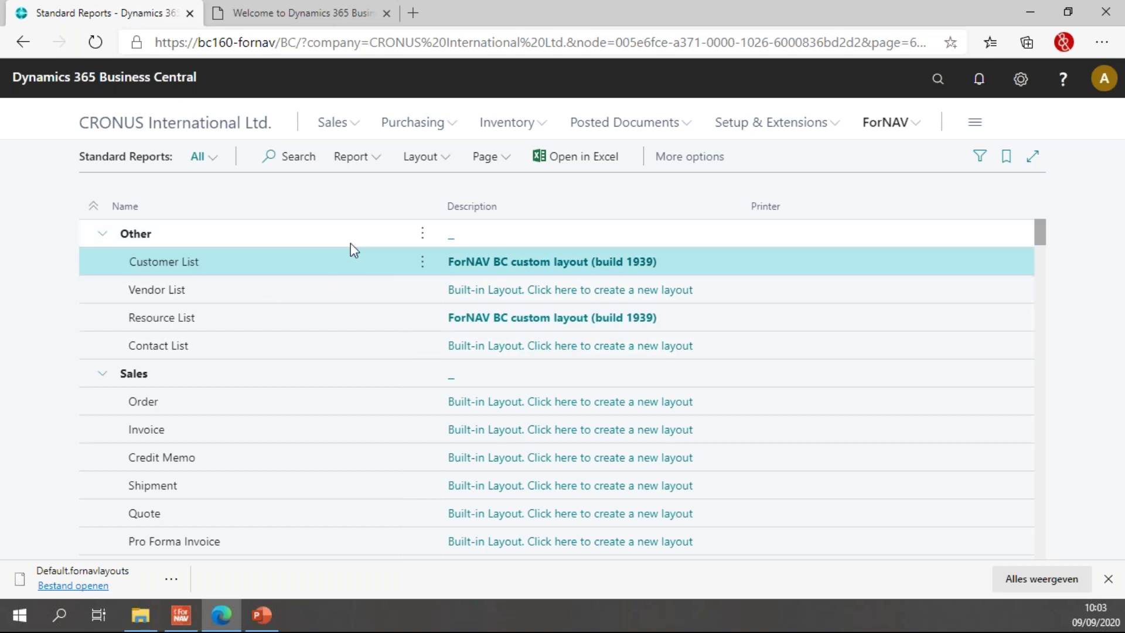
click(436, 162)
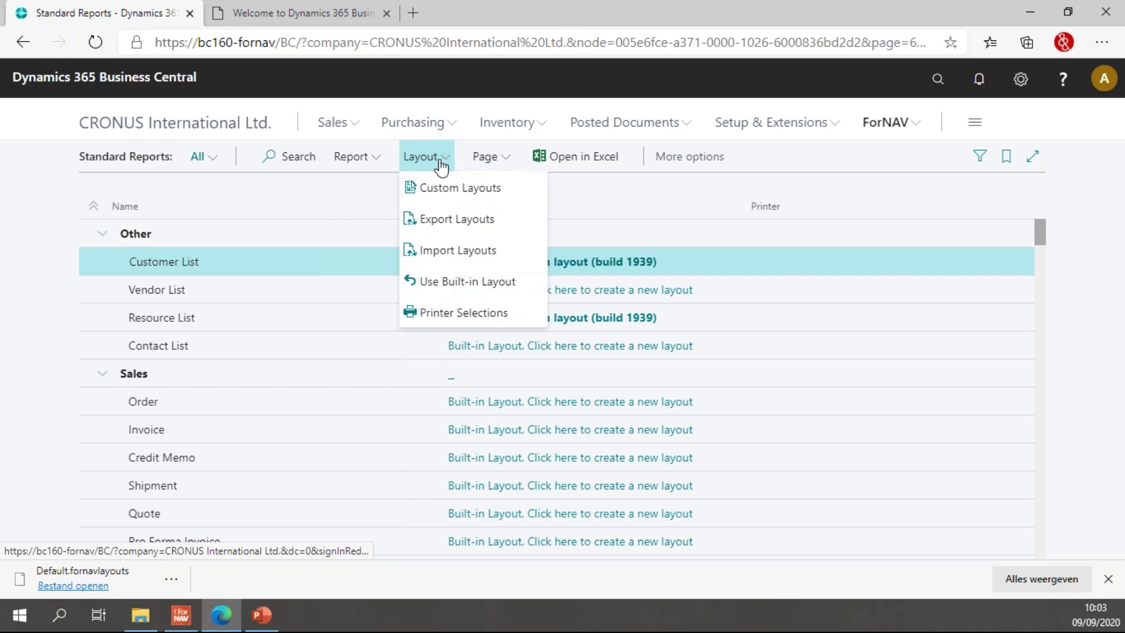
- List Customer List's ForNAV layouts and rename the custom layout's description to 'Red Layout'
click(478, 189)
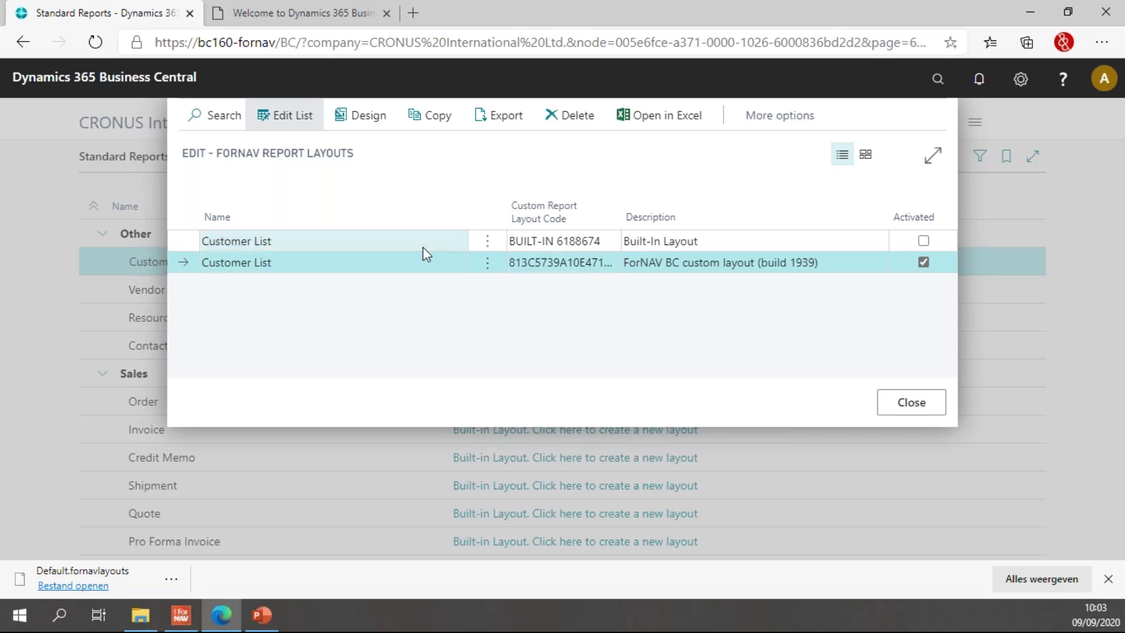
click(446, 245)
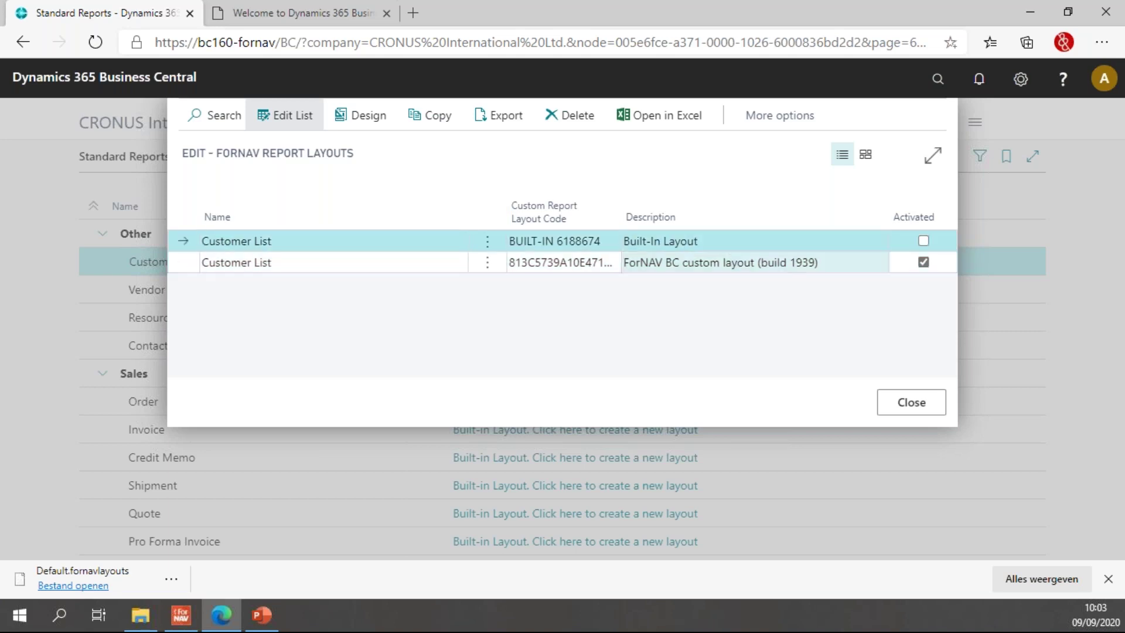
click(451, 264)
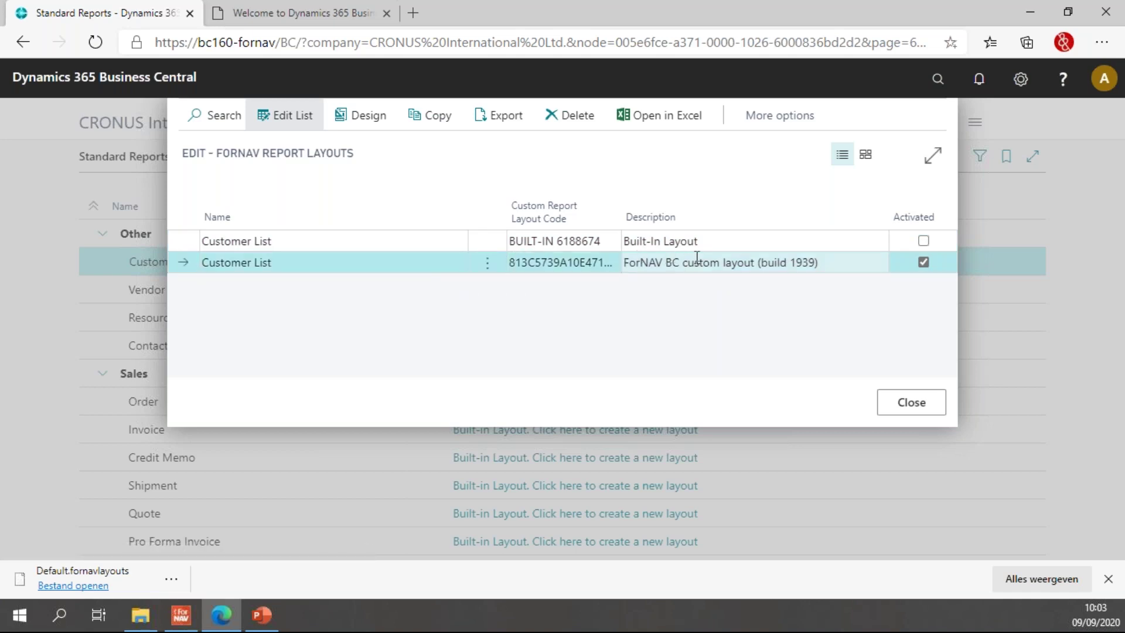
click(812, 263)
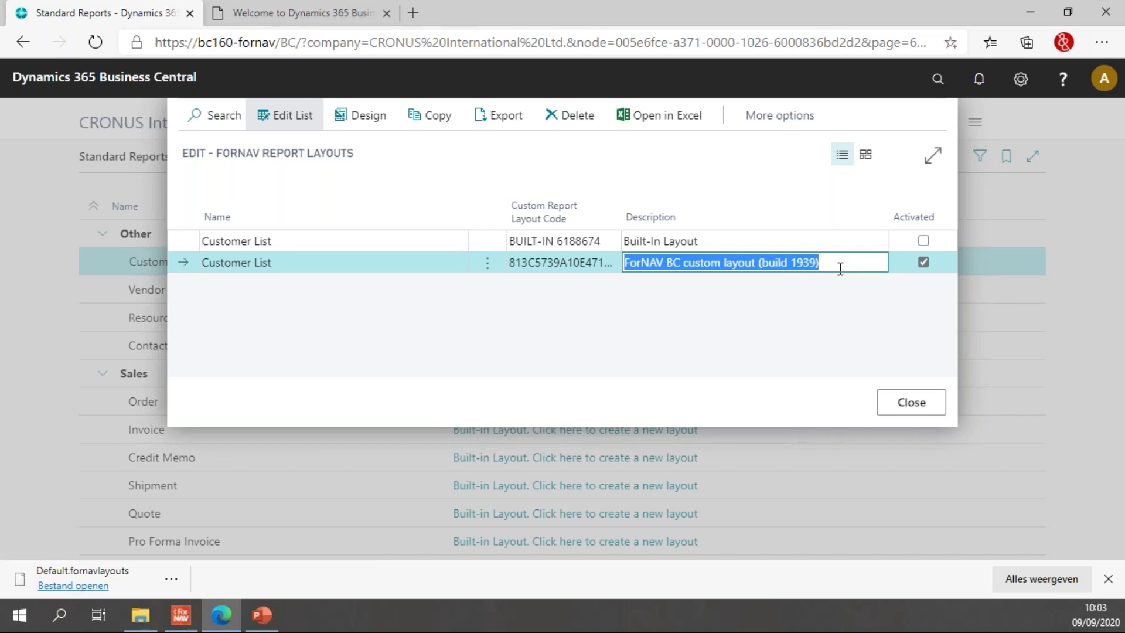
text(Red Layout)
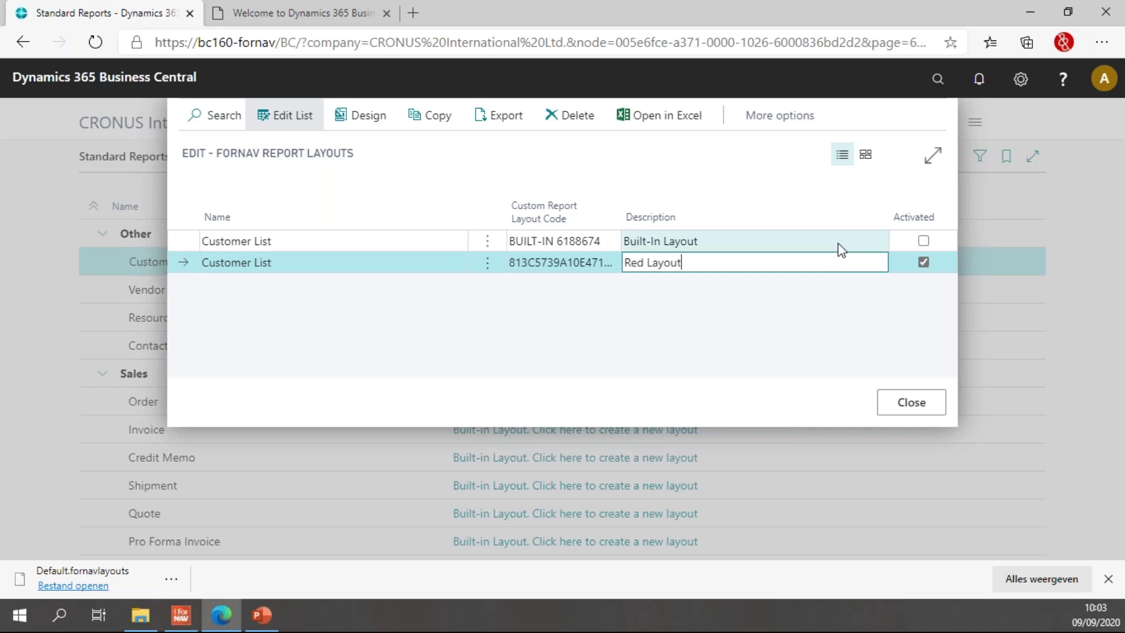
click(839, 244)
click(838, 264)
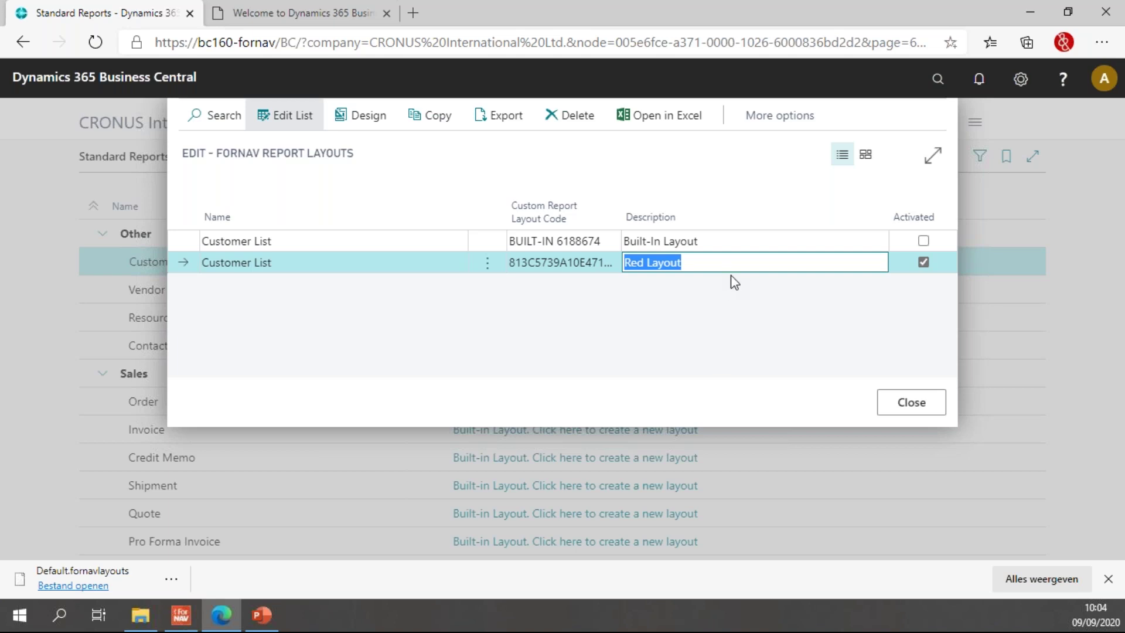
click(794, 308)
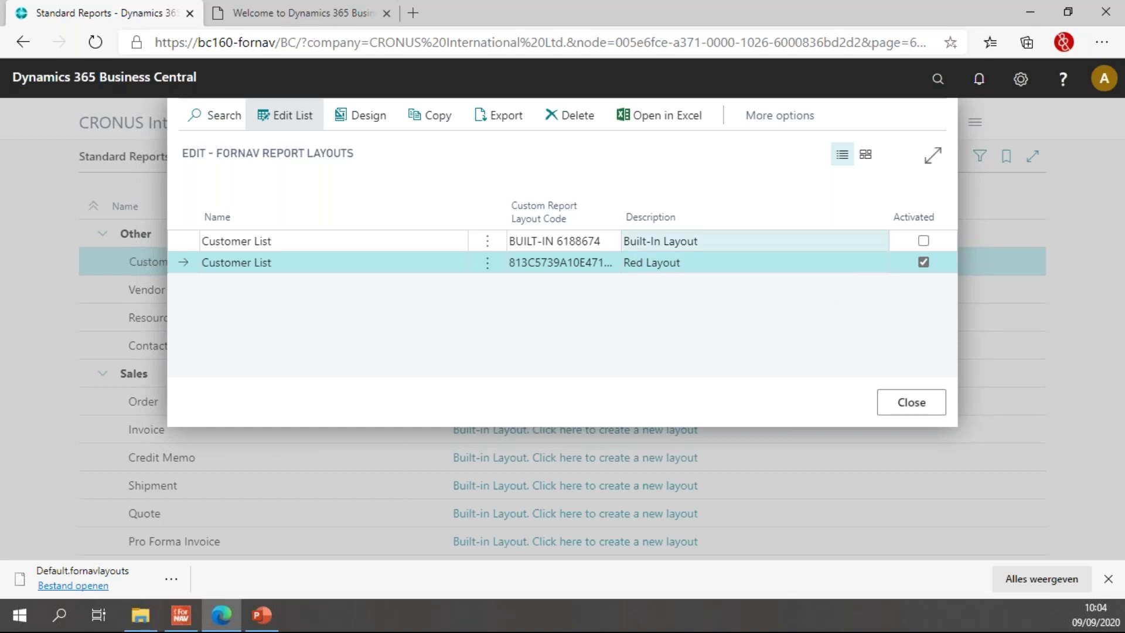
click(743, 243)
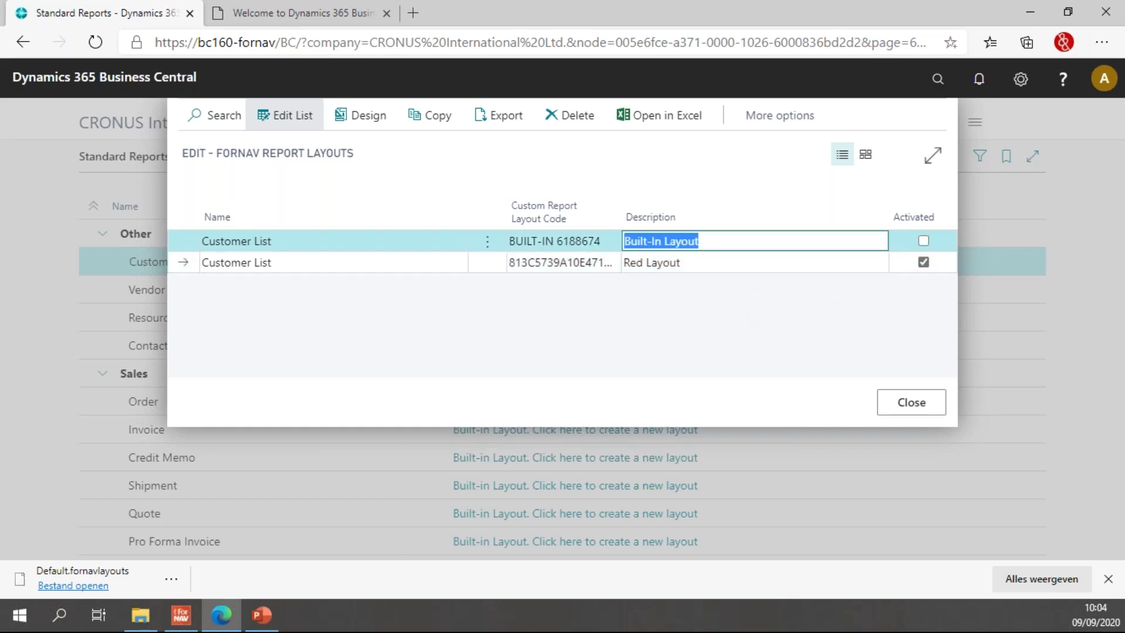
- Copy the built-in Customer List layout, describe the copy as 'Blue Layout', and open it for design
click(438, 117)
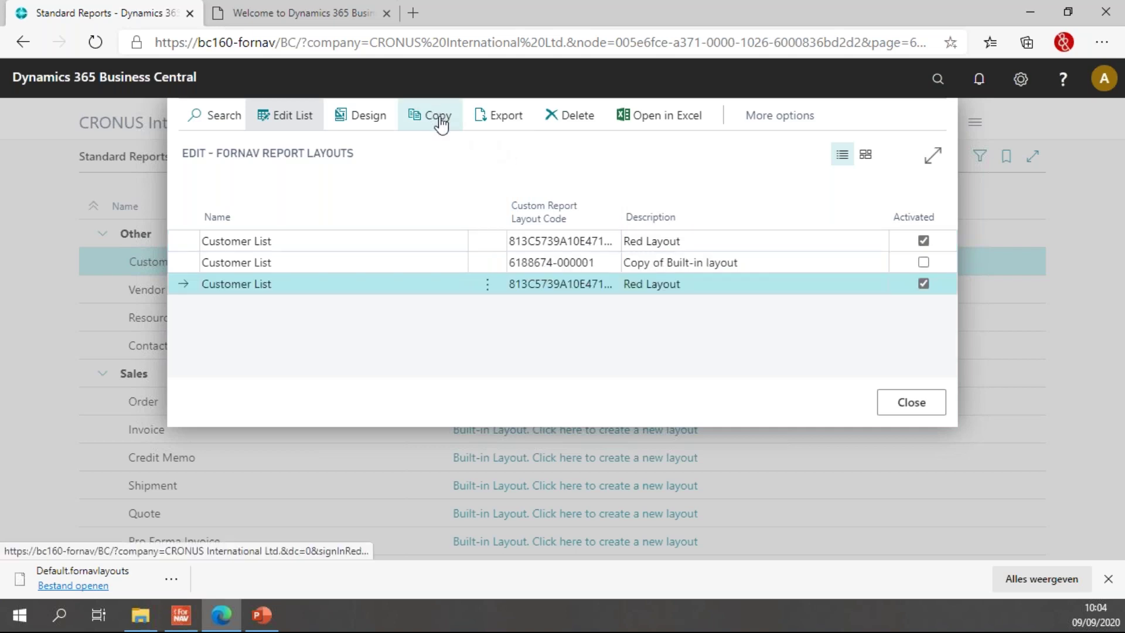
click(734, 262)
click(755, 291)
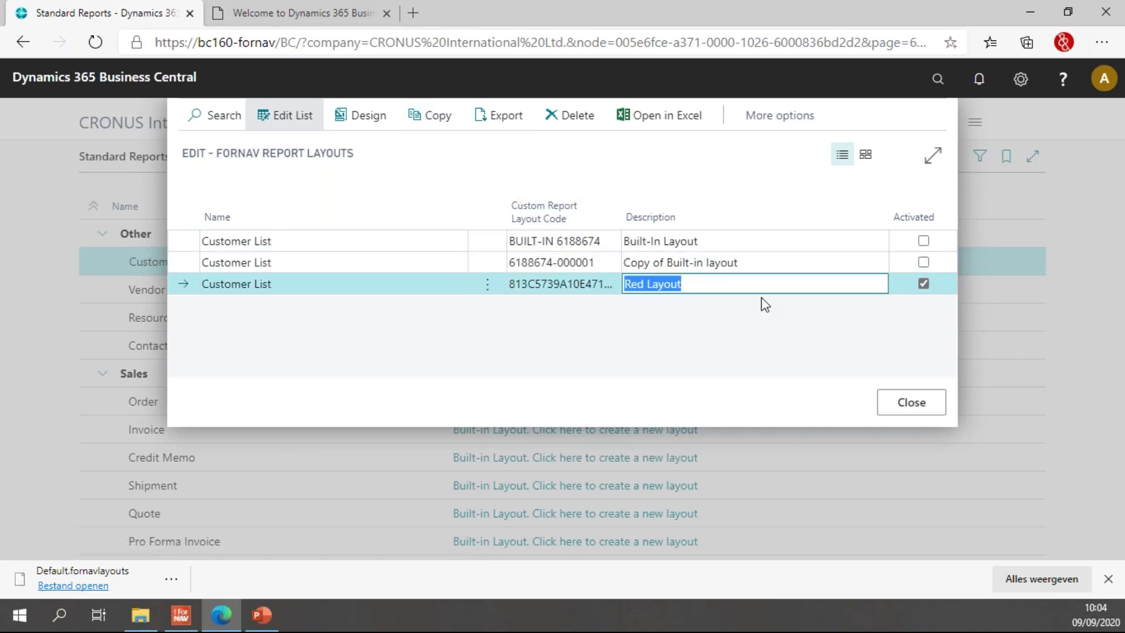
click(771, 265)
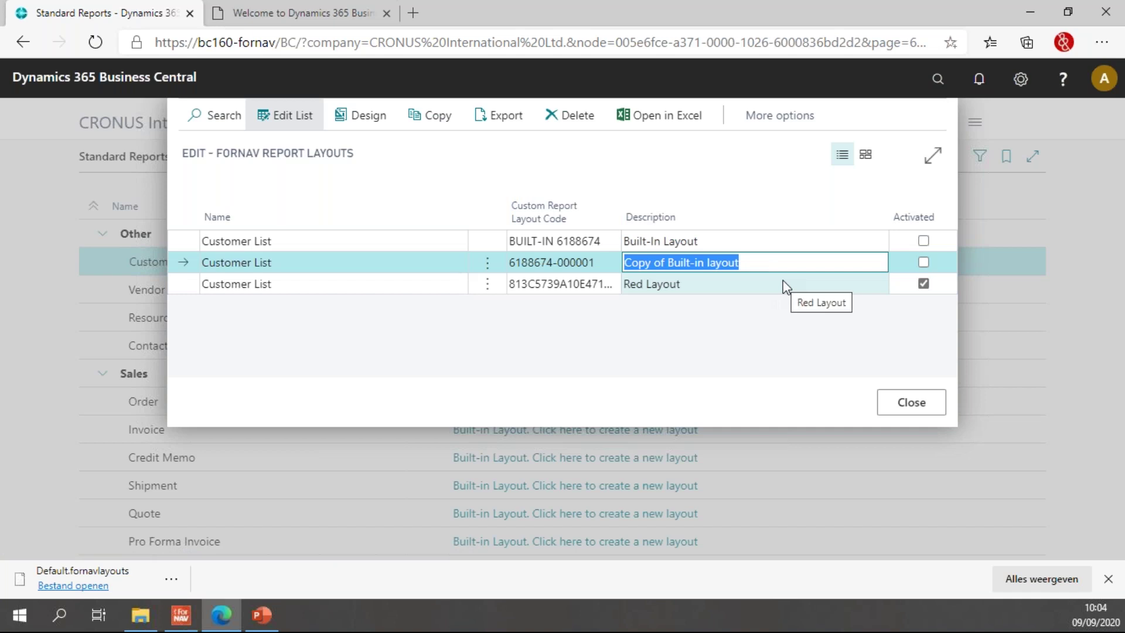
text(Blue)
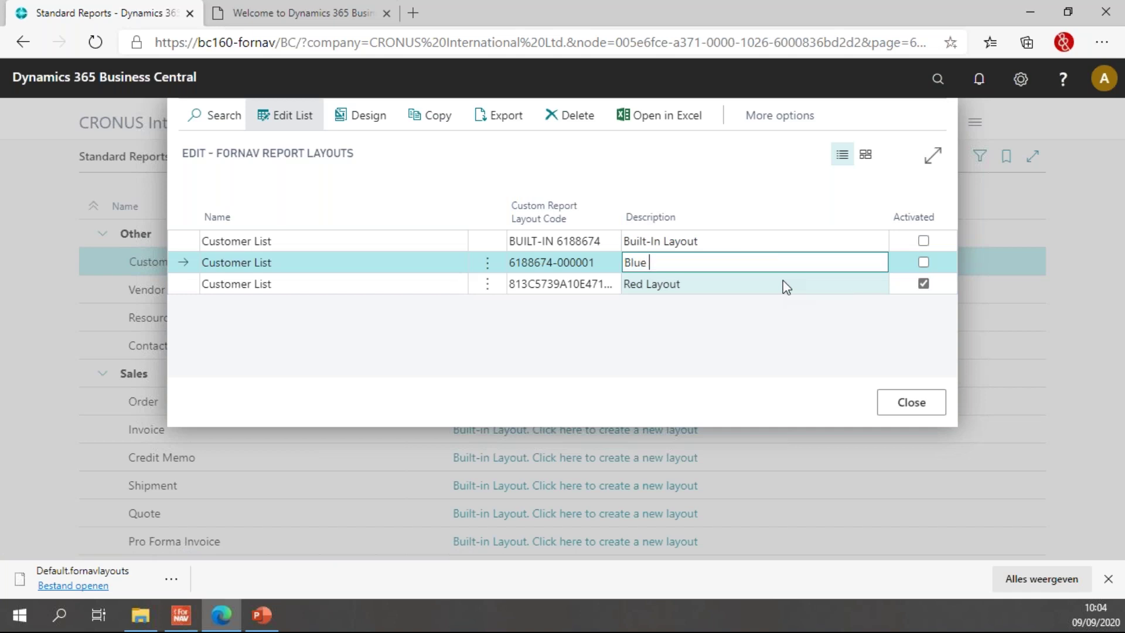
text( Layout)
key(Return)
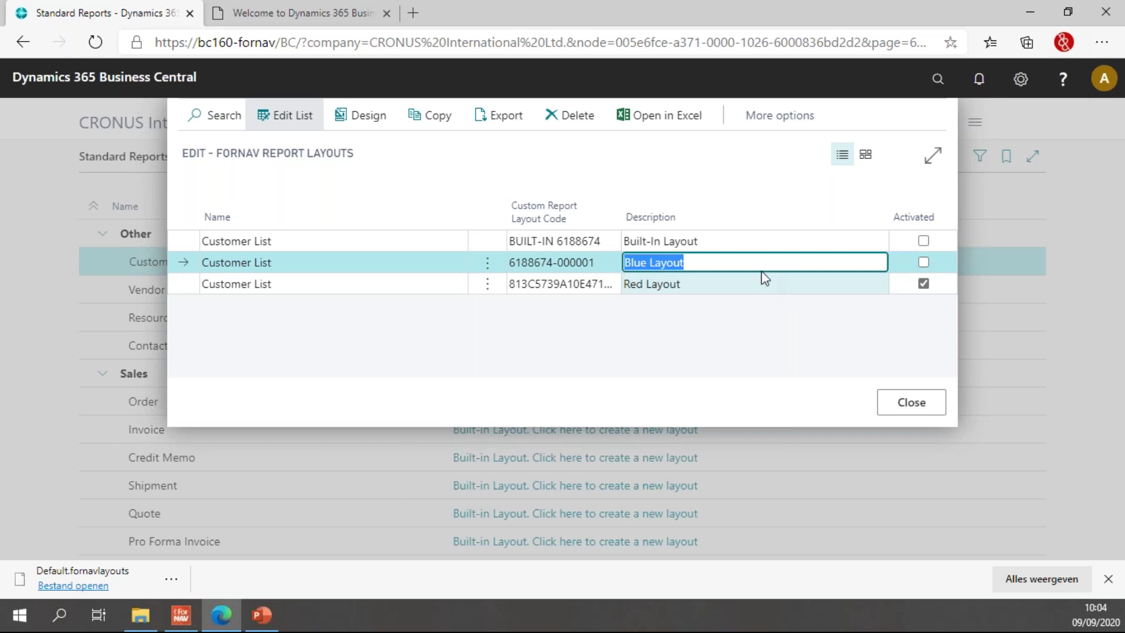
click(369, 118)
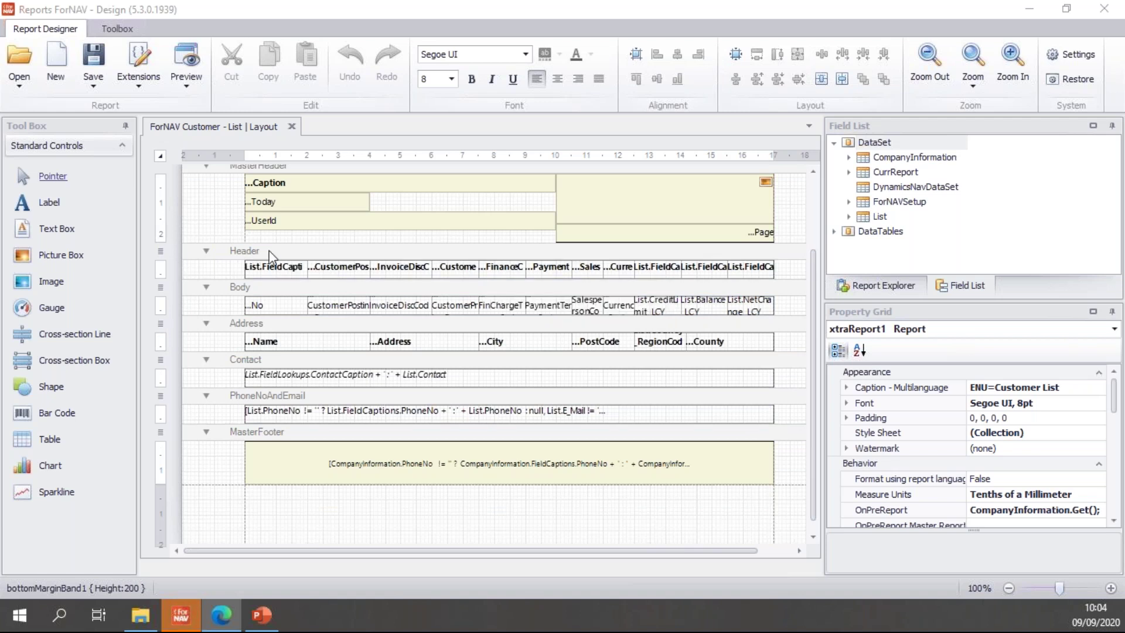
- Give the Blue Layout header table a blue (0, 0, 255) background, then save and close it
click(221, 269)
click(778, 274)
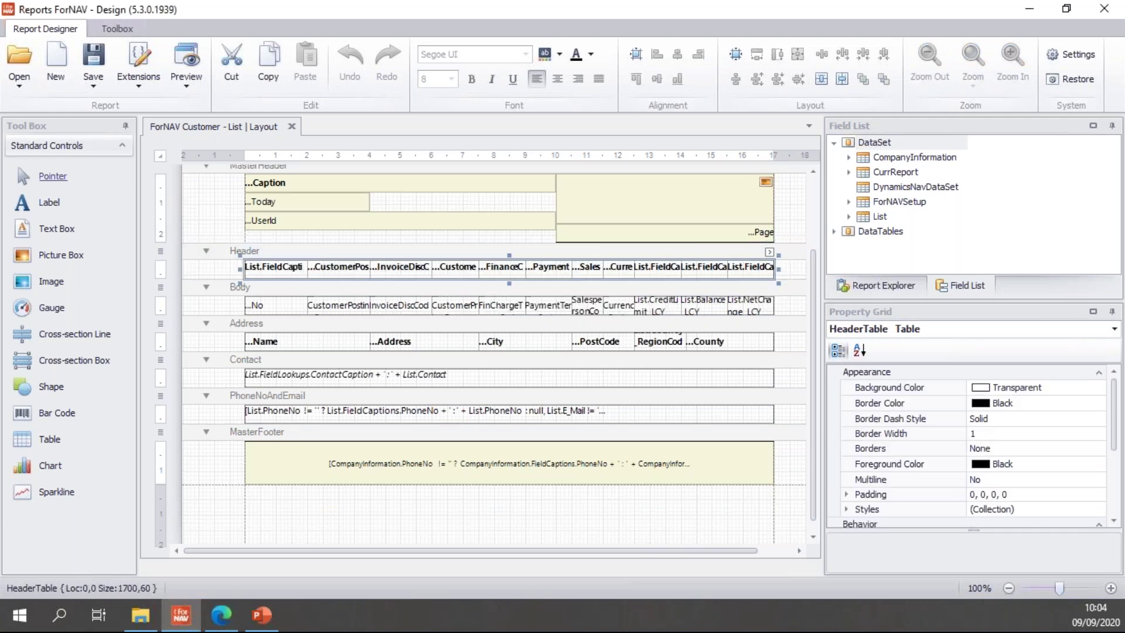
click(560, 55)
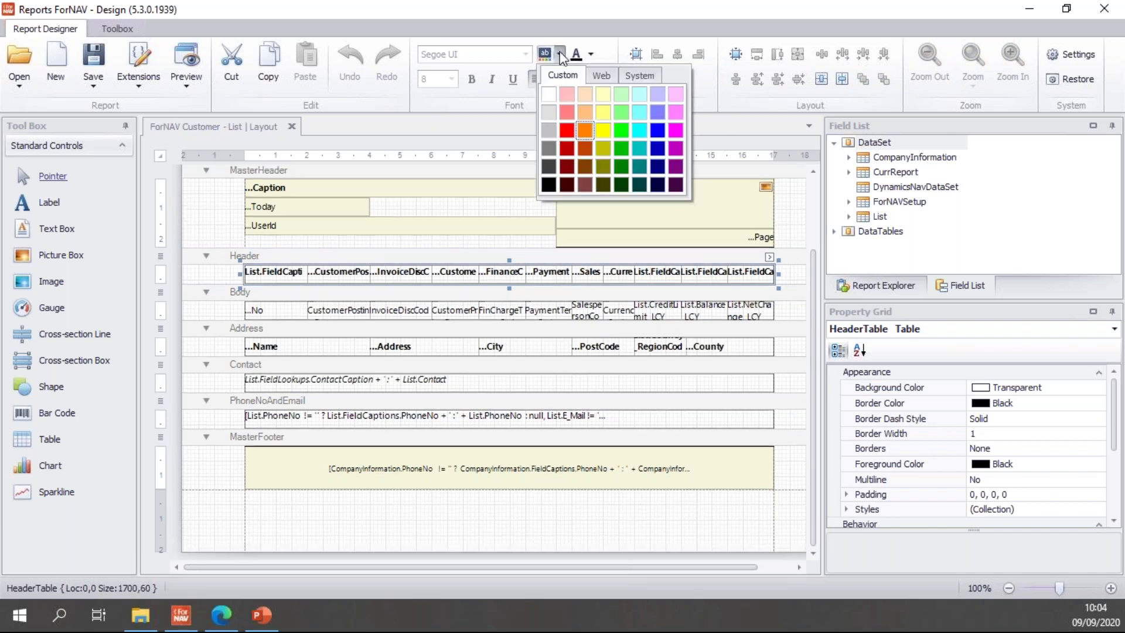
click(658, 132)
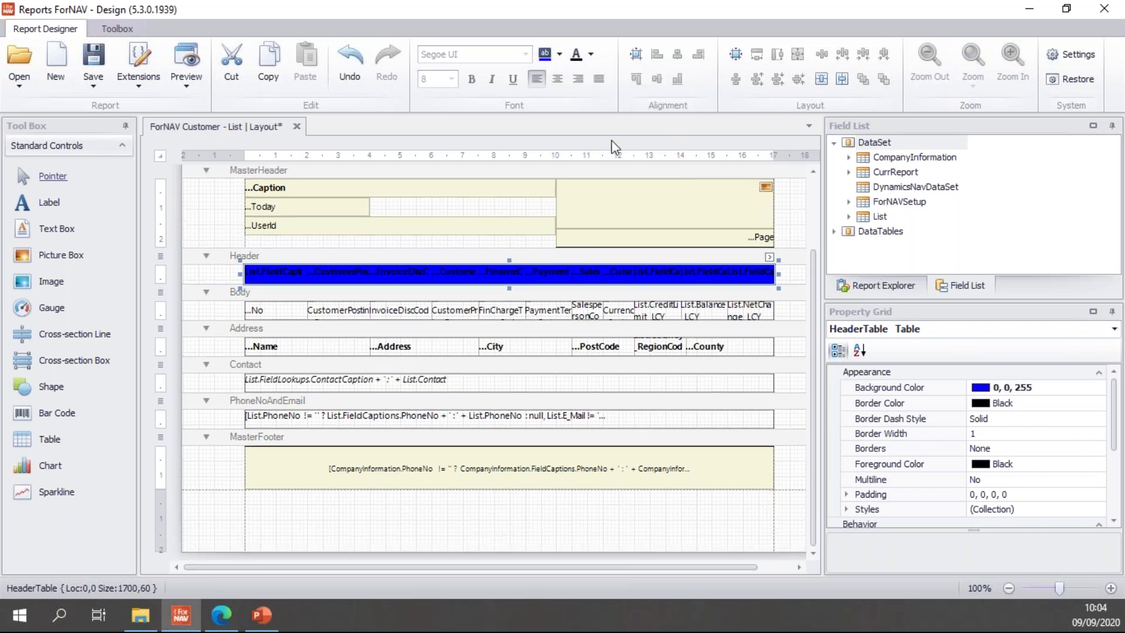
click(103, 62)
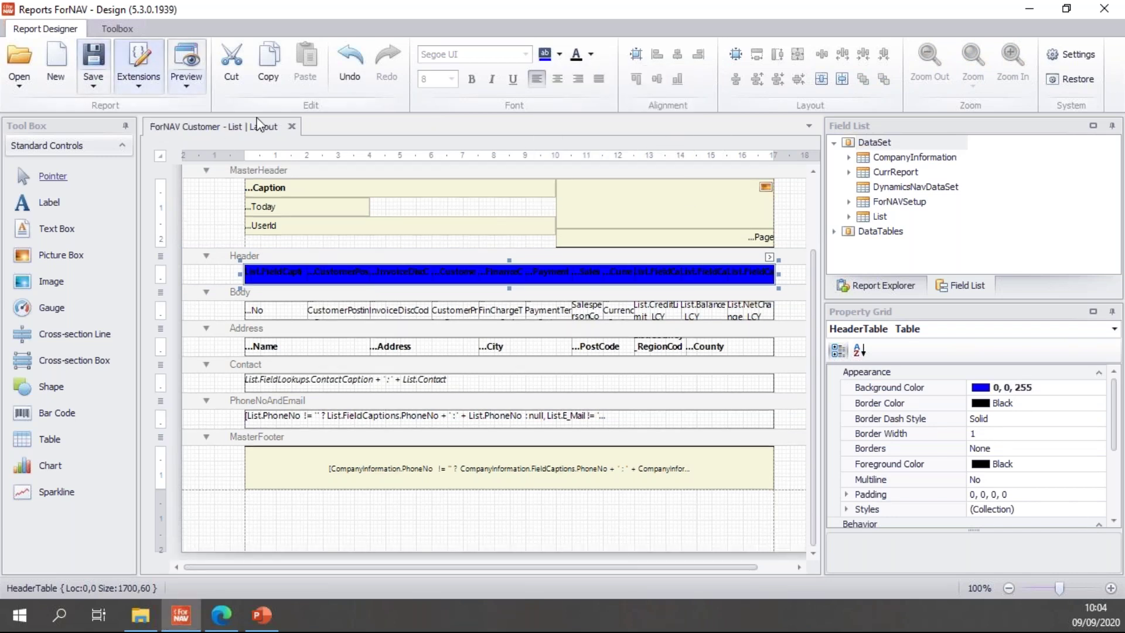
click(291, 127)
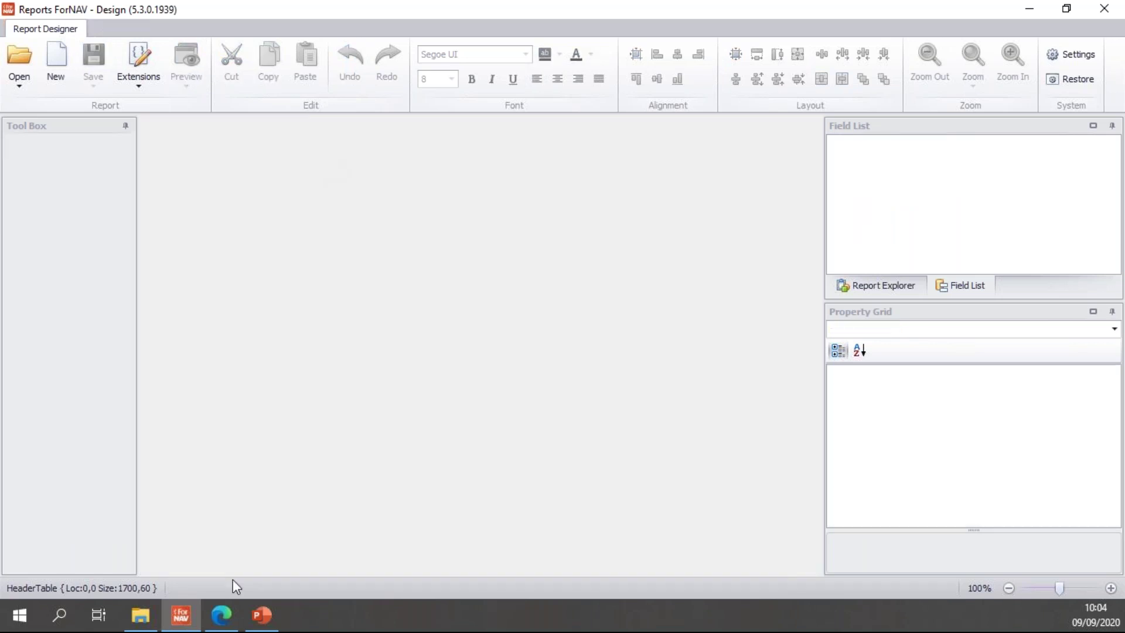
- Activate Blue Layout for Customer List, close the layouts list, and select Resource List
click(220, 615)
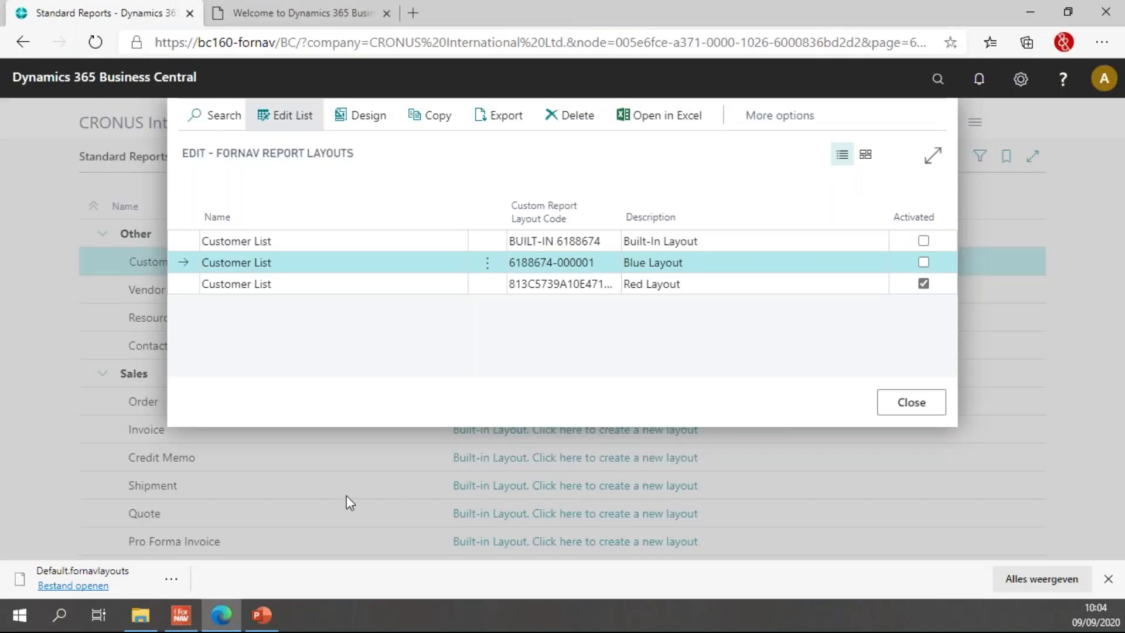
click(761, 282)
click(758, 243)
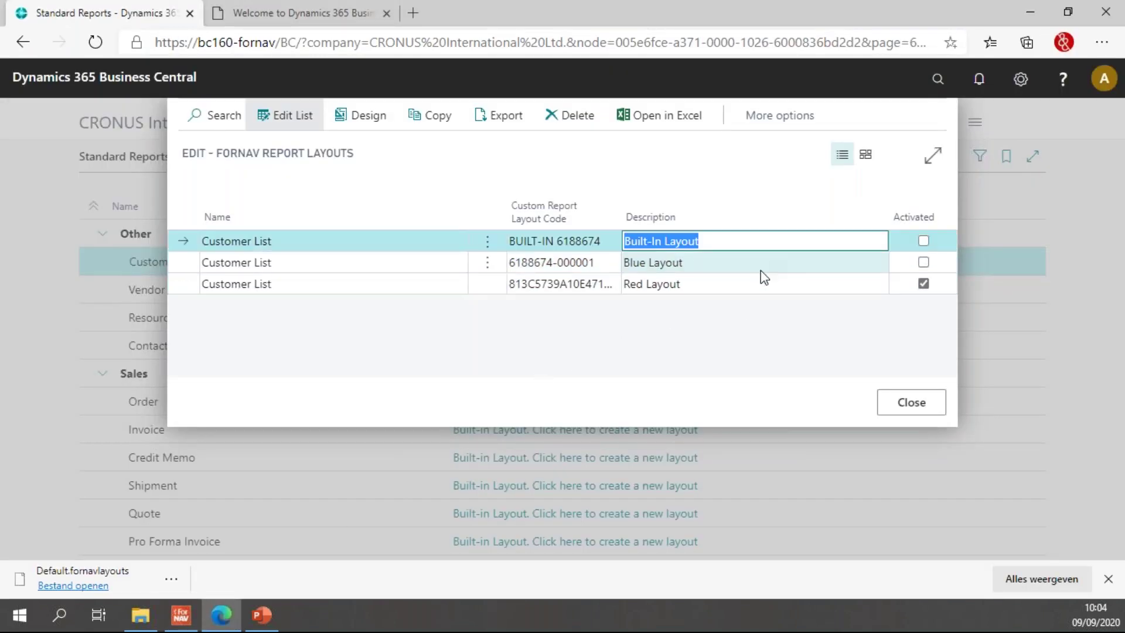
click(417, 254)
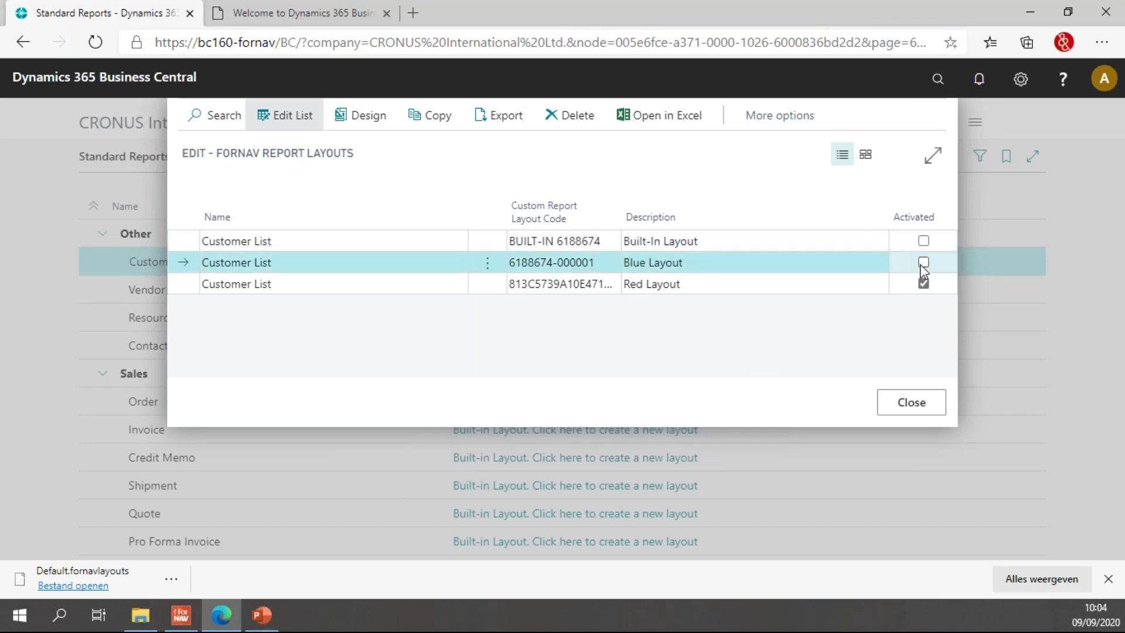
click(909, 410)
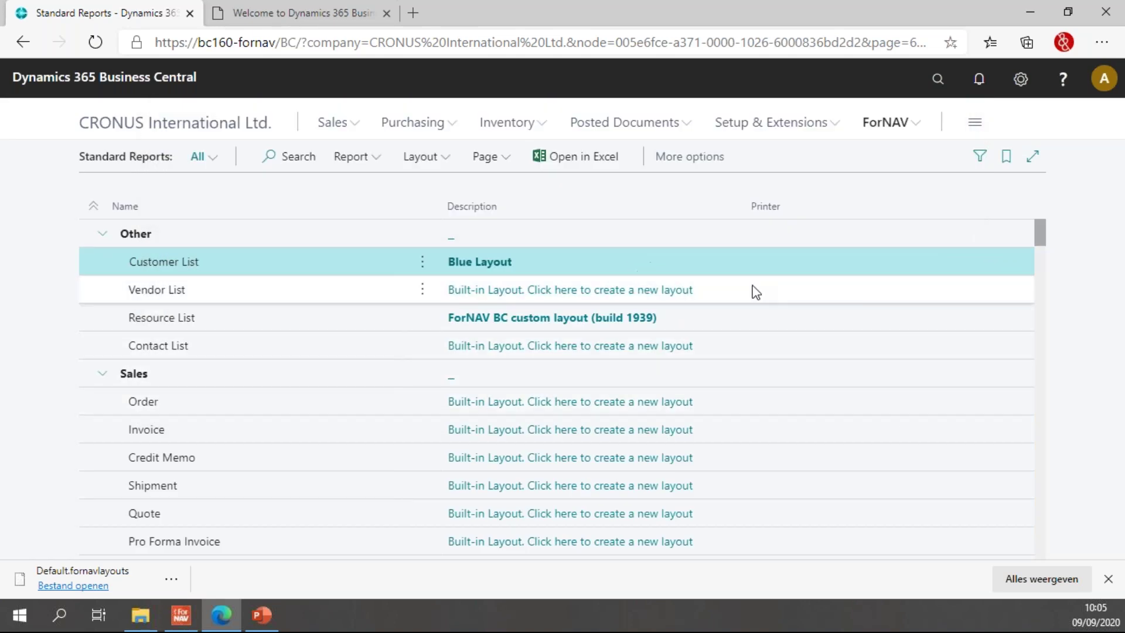
click(750, 314)
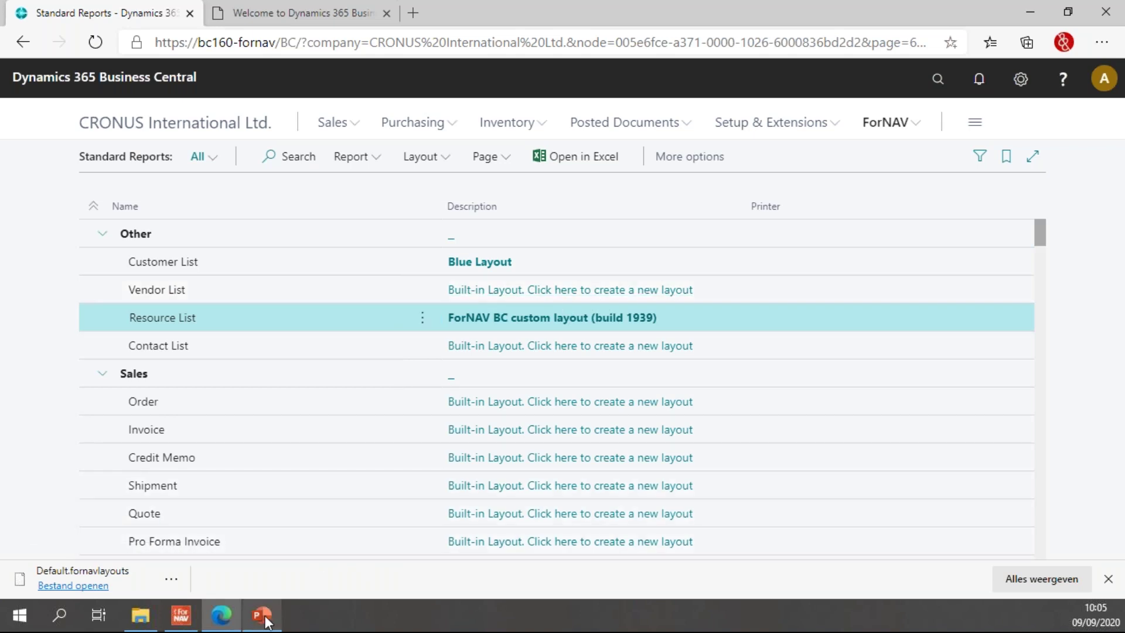
- Open report 6188676 'ForNAV Resource - List' from the server, filtering reports by 'resourc'
click(189, 621)
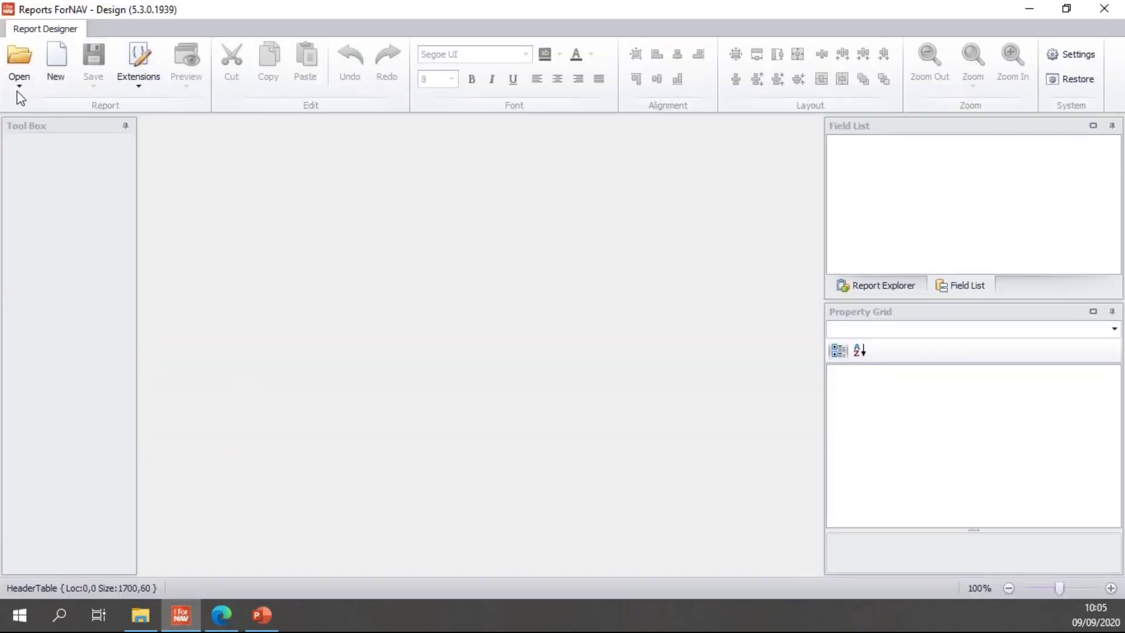
click(19, 88)
click(82, 125)
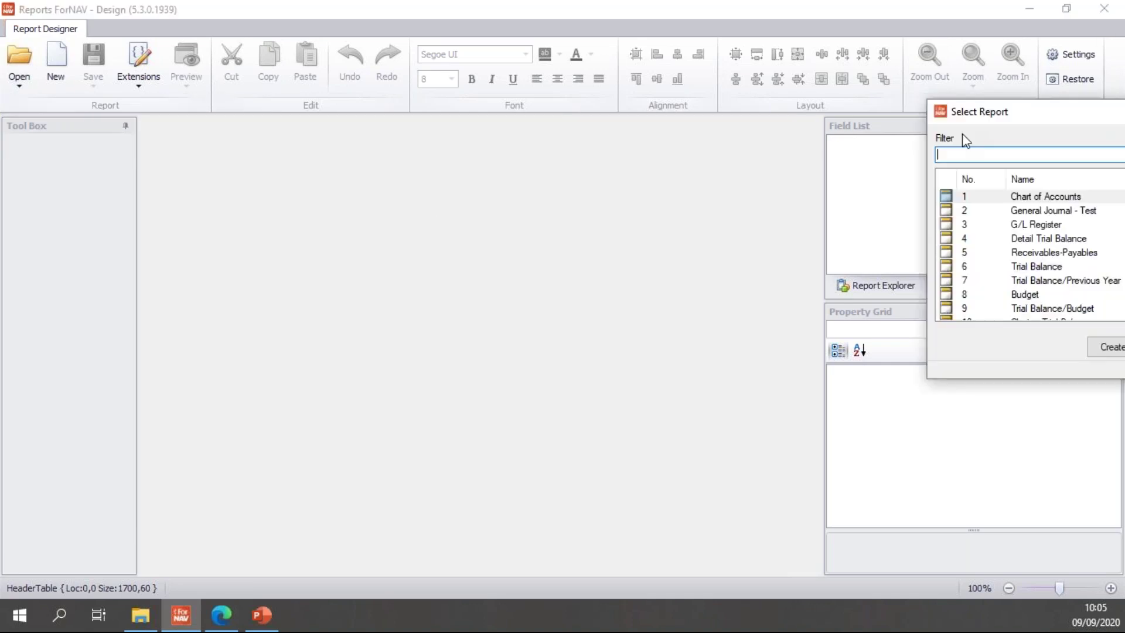
text(re)
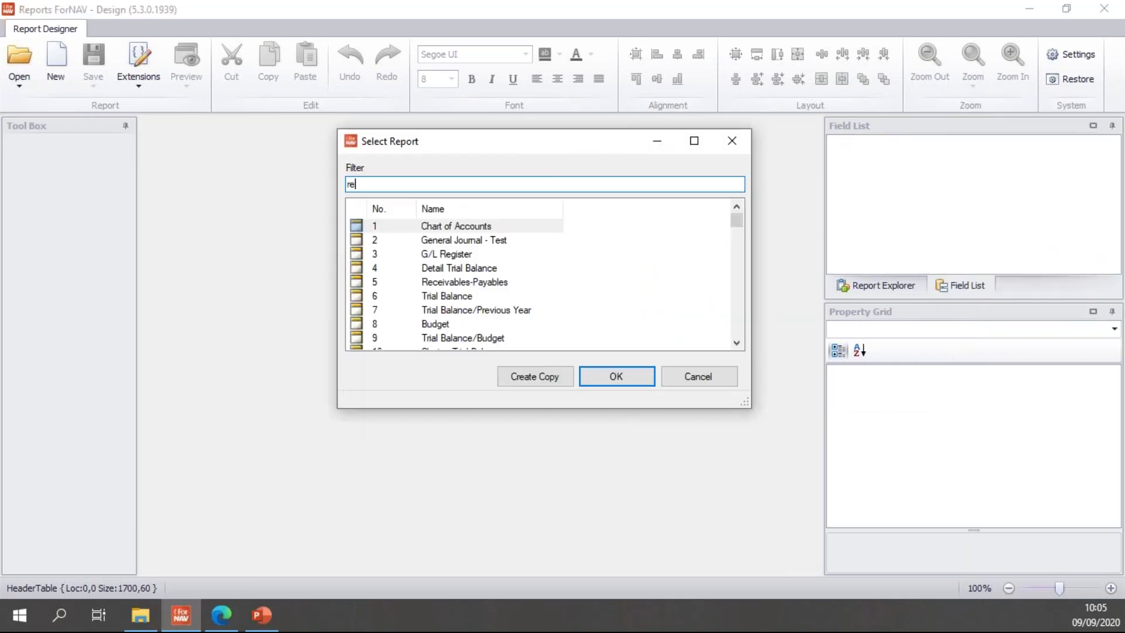
text(source lis)
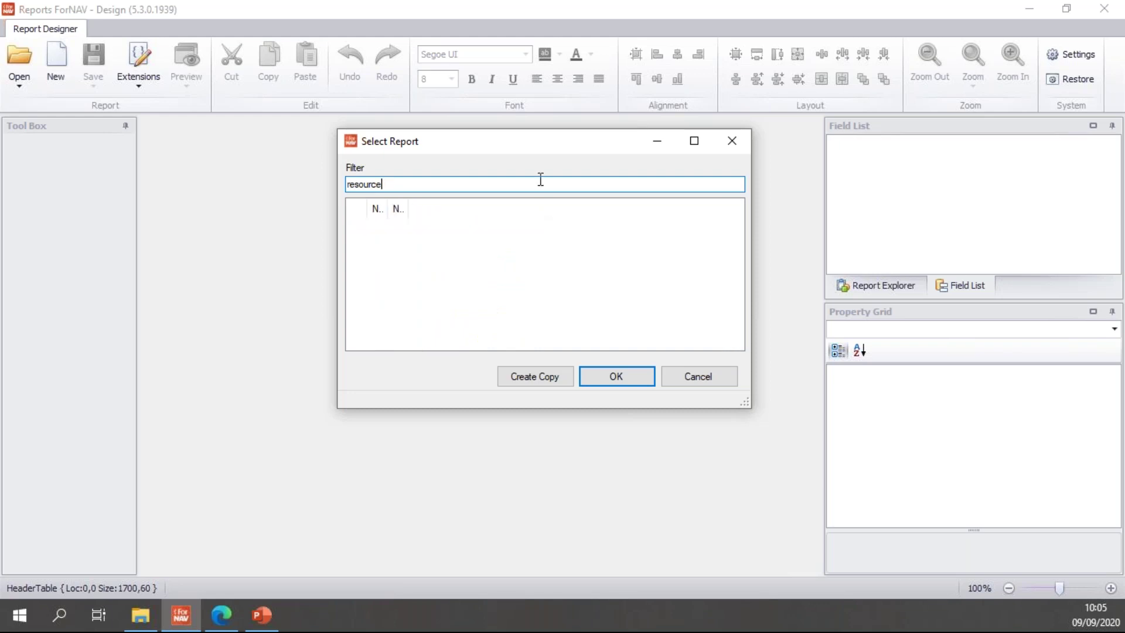
key(BackSpace)
scroll(596, 284, down, 1)
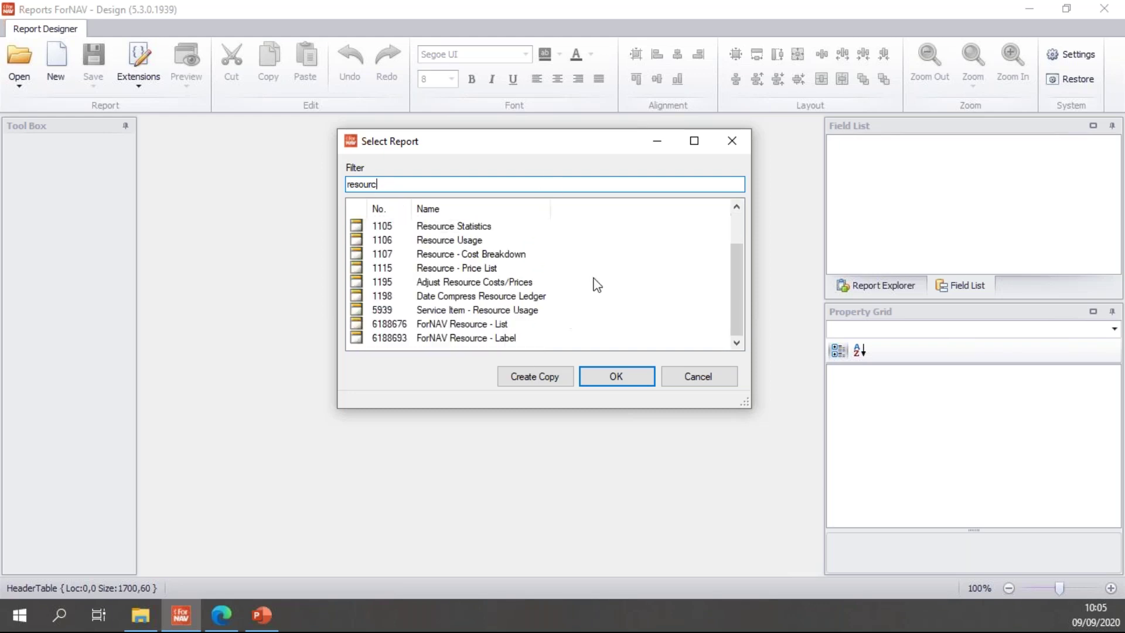
click(498, 327)
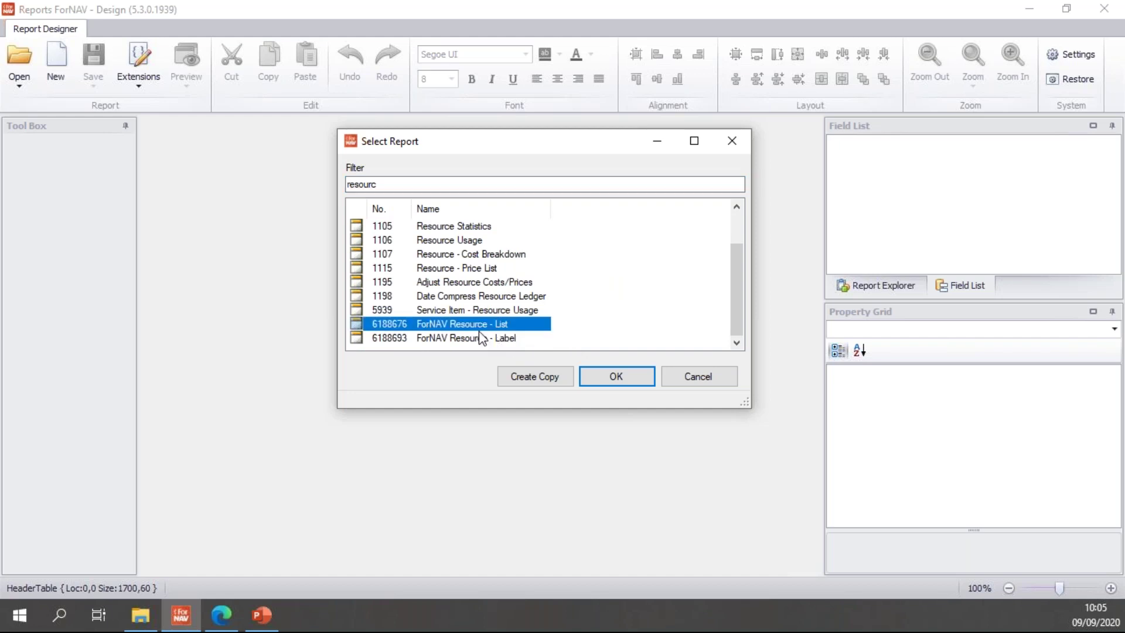
click(617, 378)
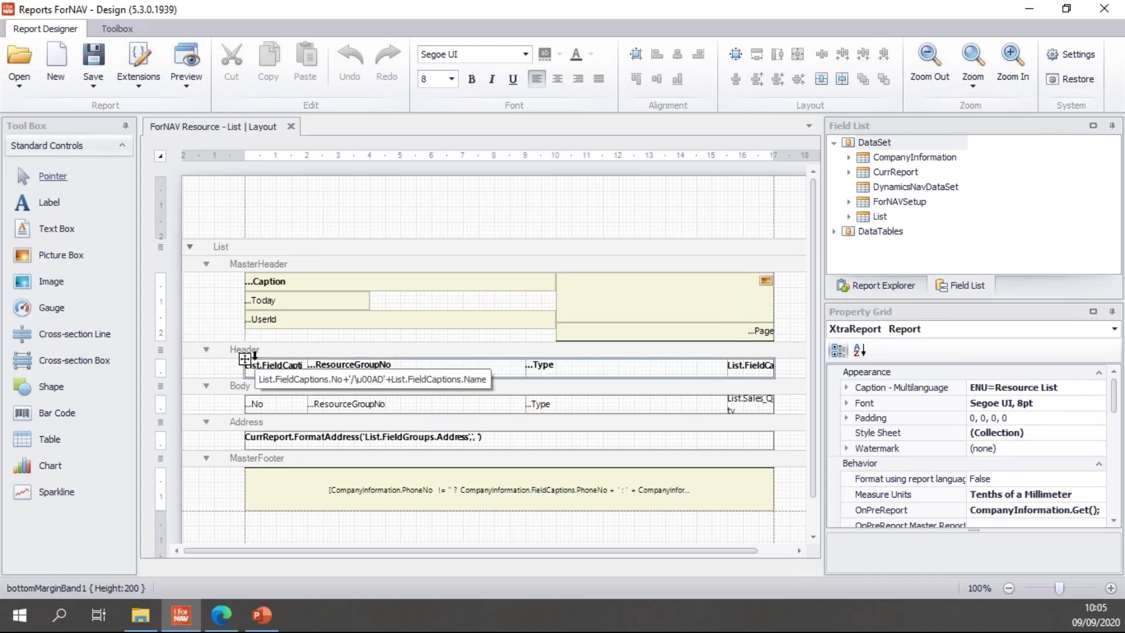
- Select the Resource List header table and give it a green (0, 255, 0) background
click(211, 371)
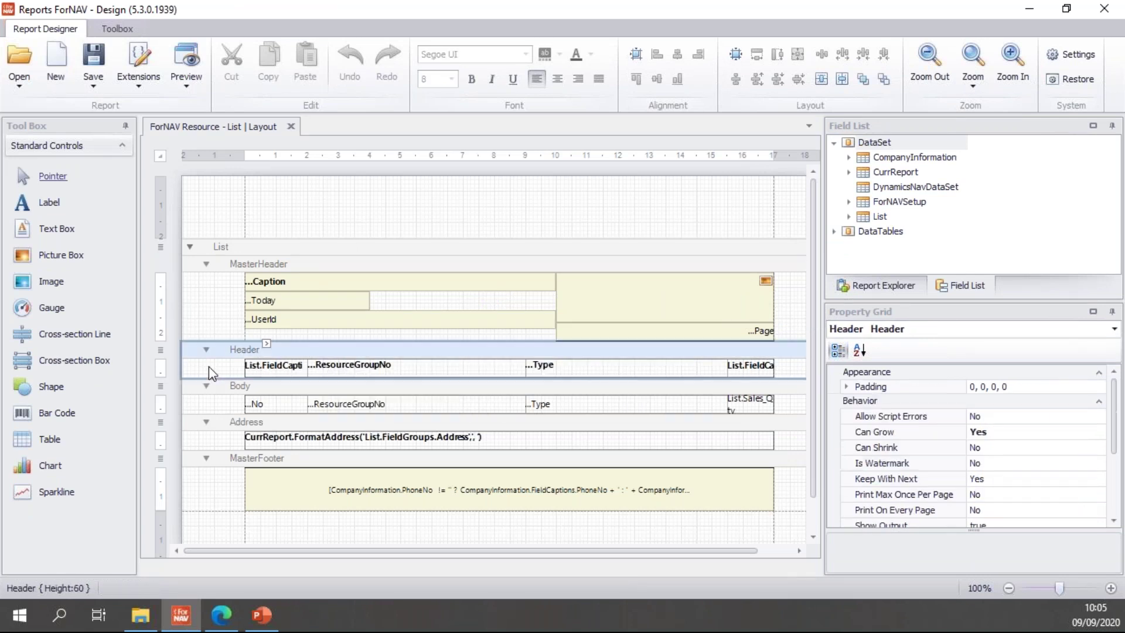
drag(212, 372, 797, 388)
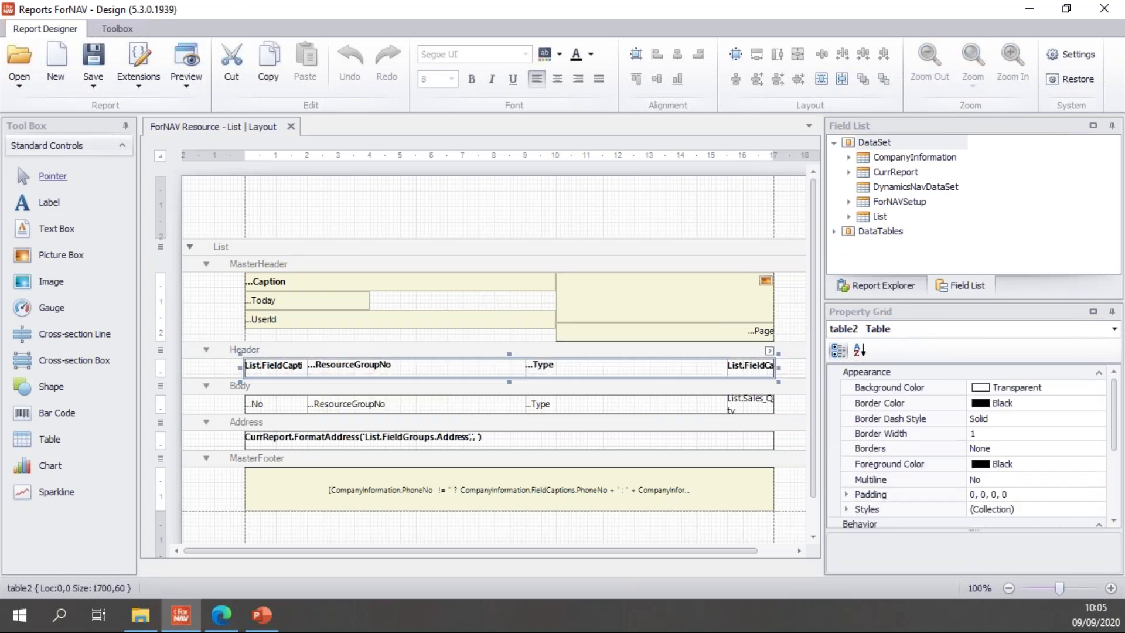
click(560, 55)
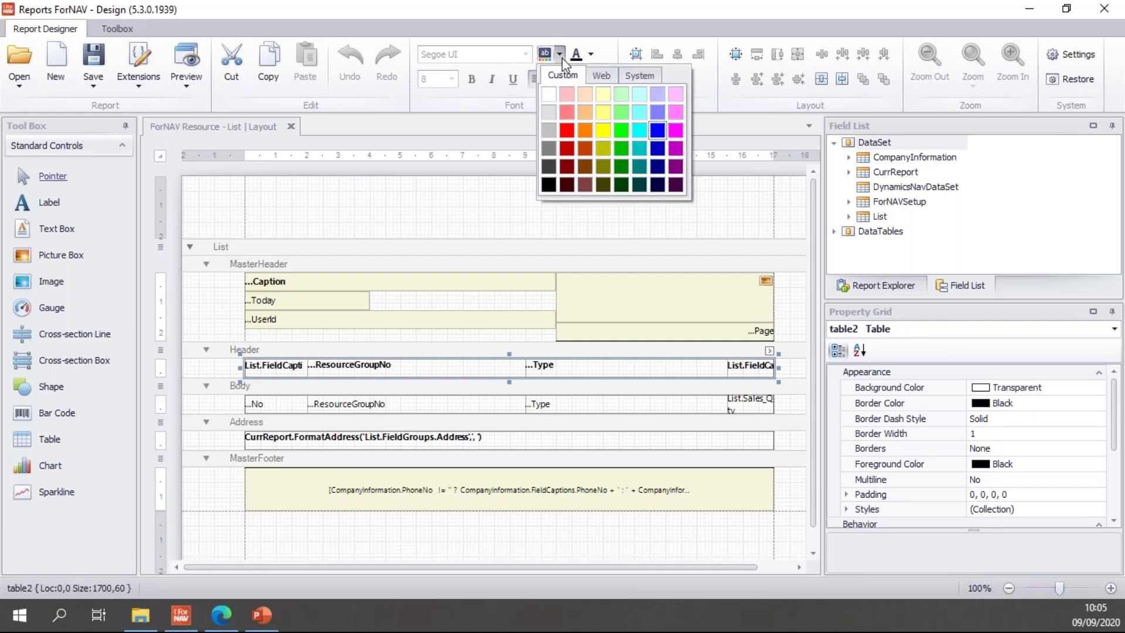
click(622, 135)
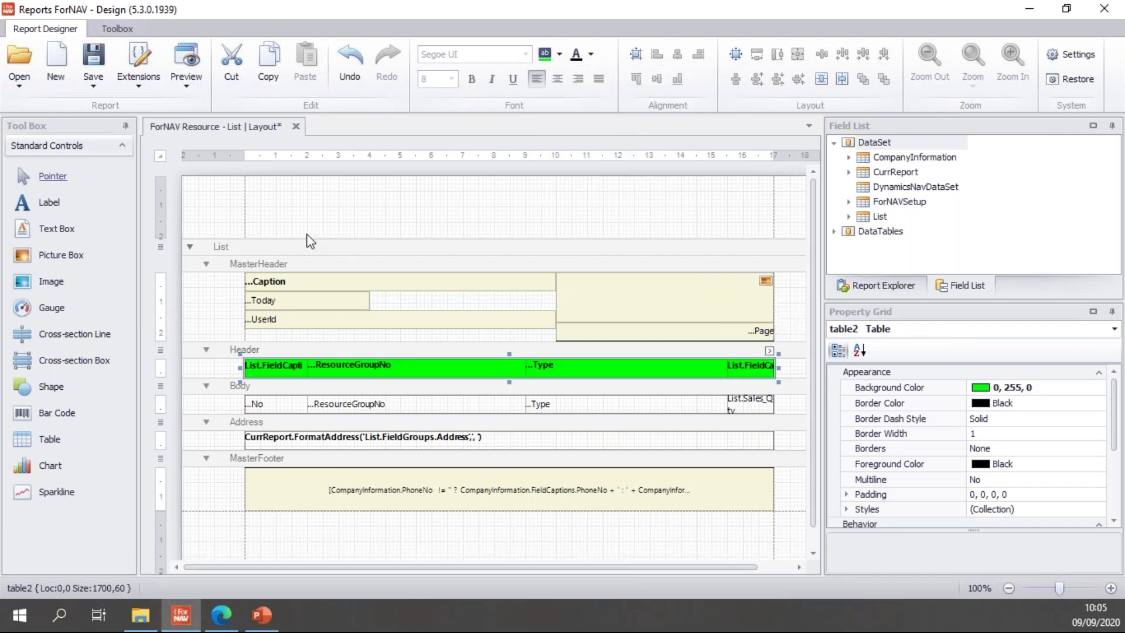
- Save the layout as a custom layout on the server, close it and return to Standard Reports
click(93, 85)
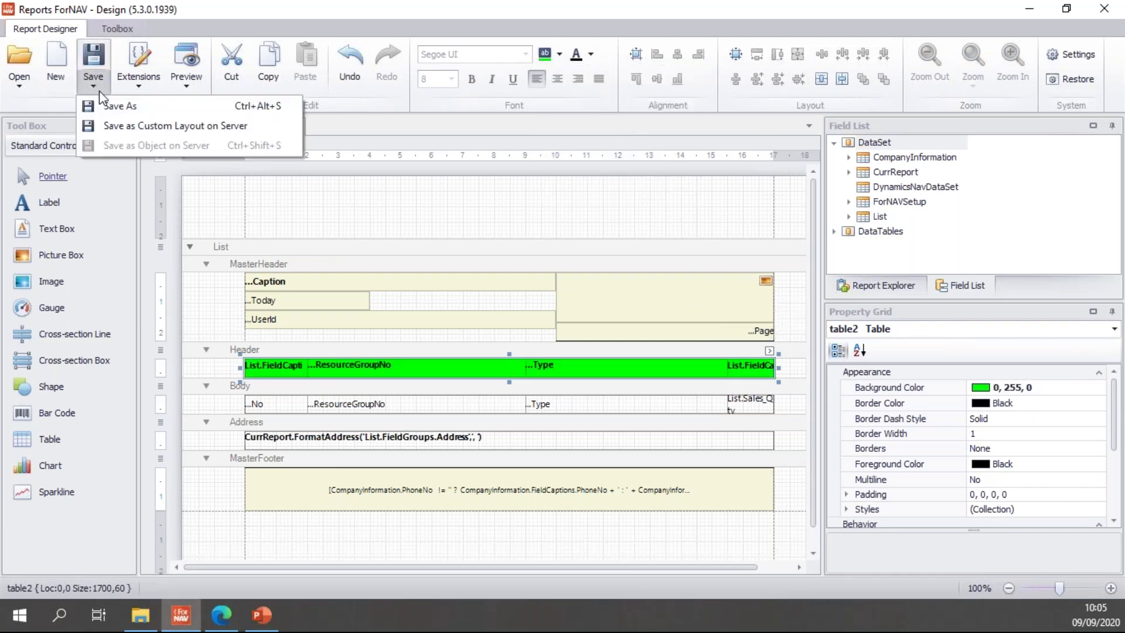
click(130, 127)
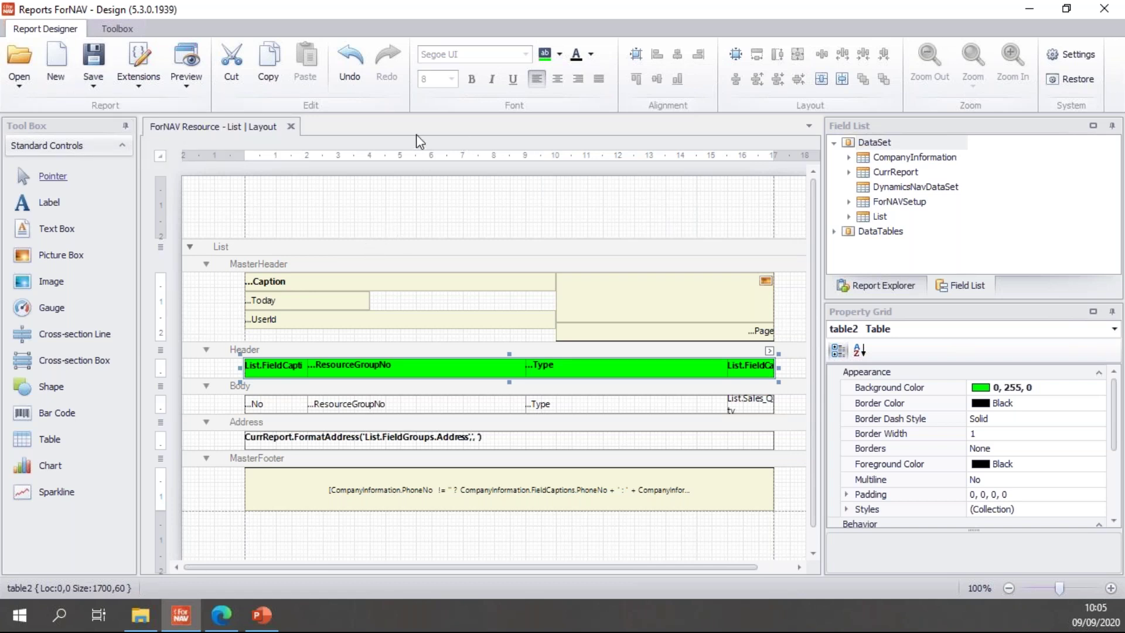
click(291, 127)
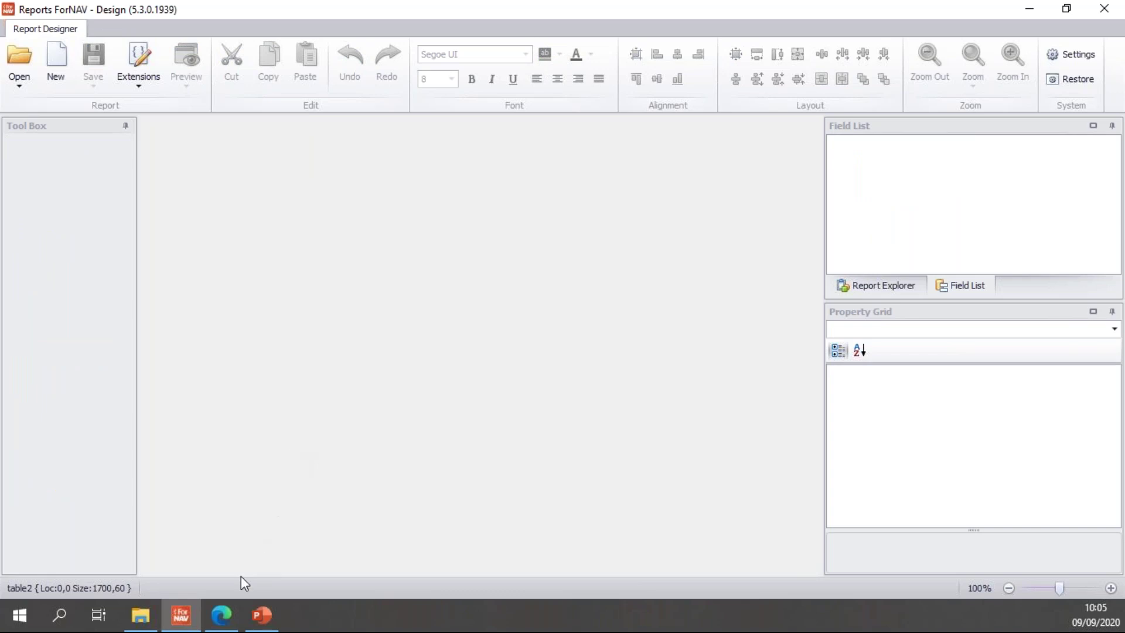
click(221, 615)
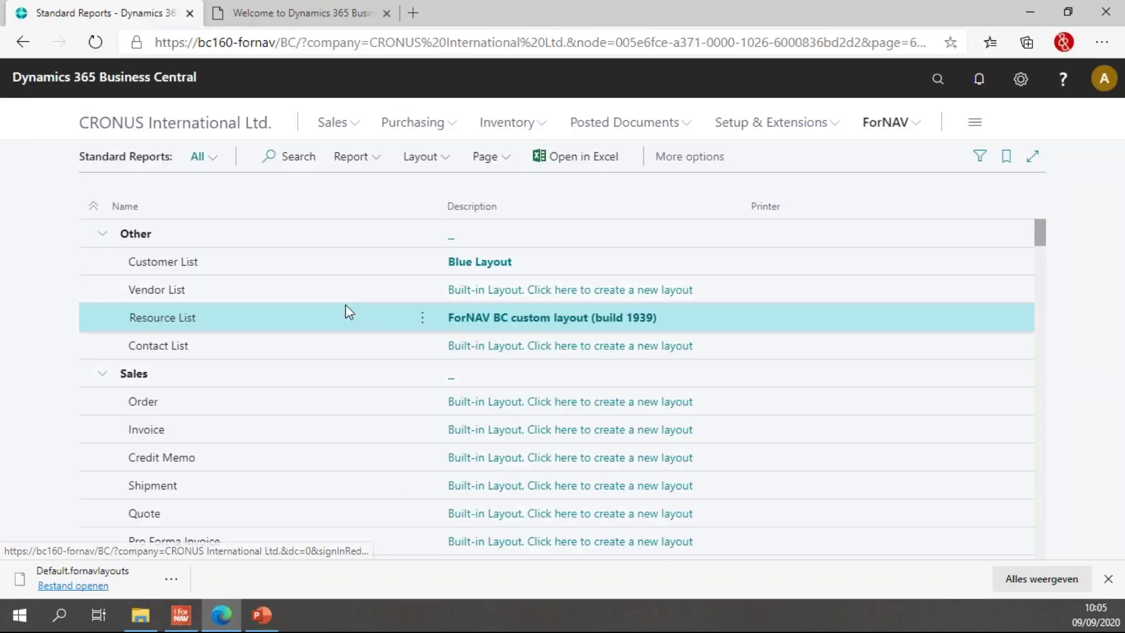
- Rename the Resource List custom layout descriptions to Orange Layout and Green Layout
click(444, 165)
click(461, 185)
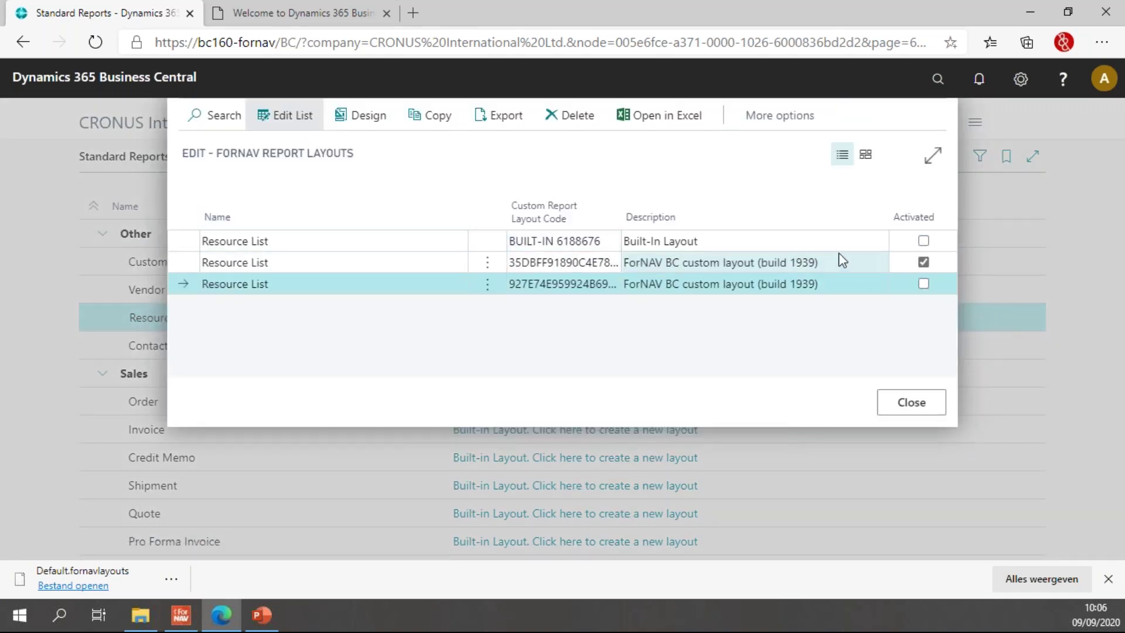
click(851, 267)
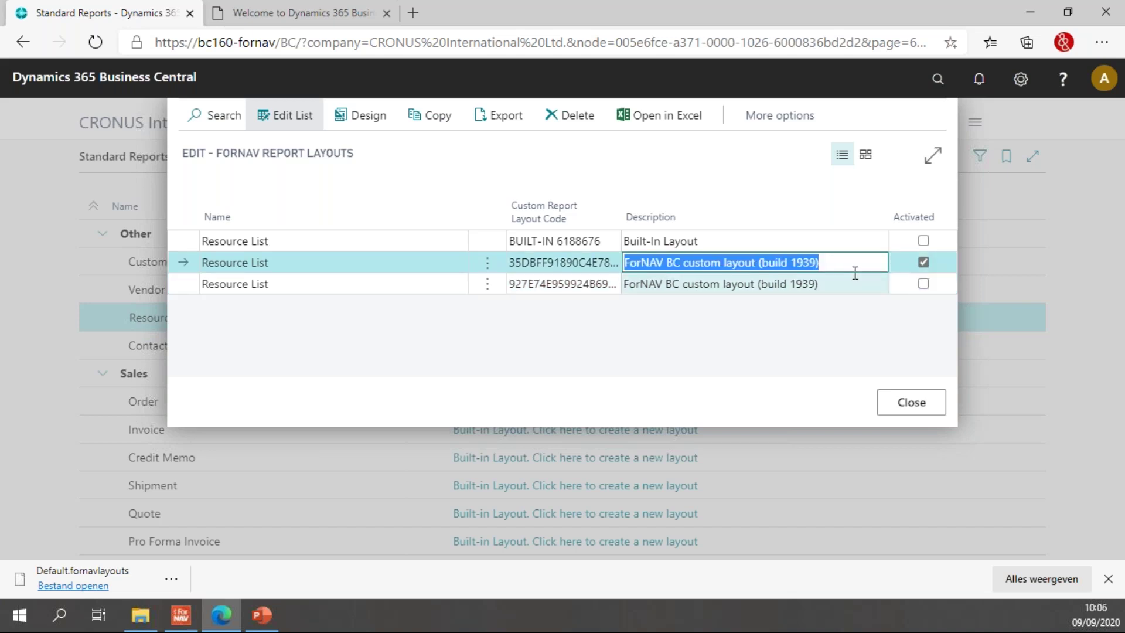
text(Orange Layout)
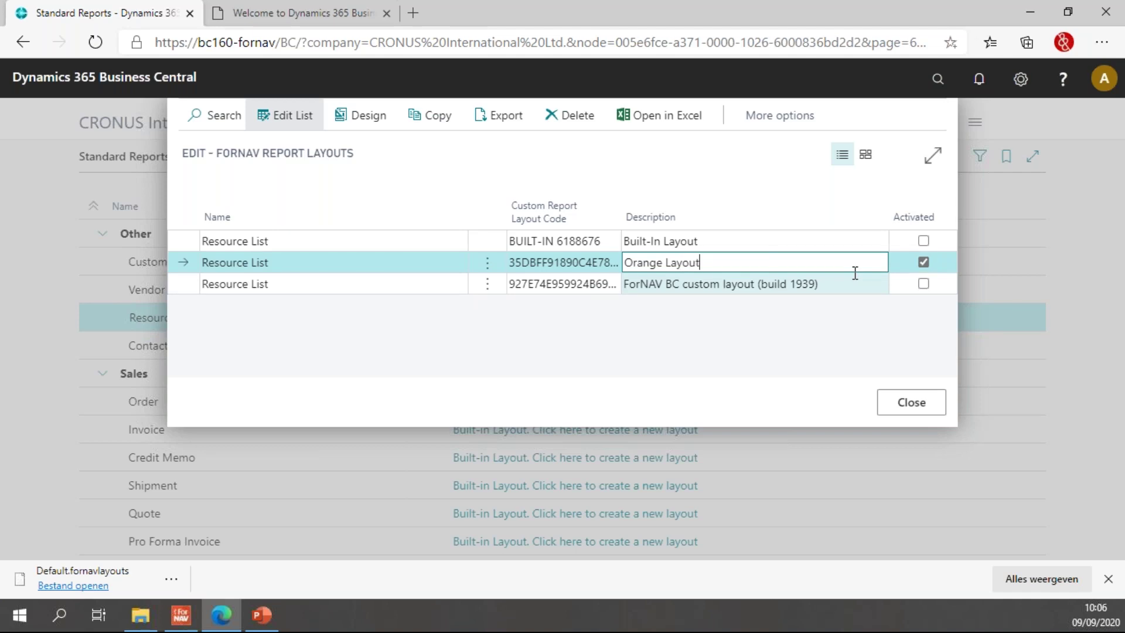
key(Down)
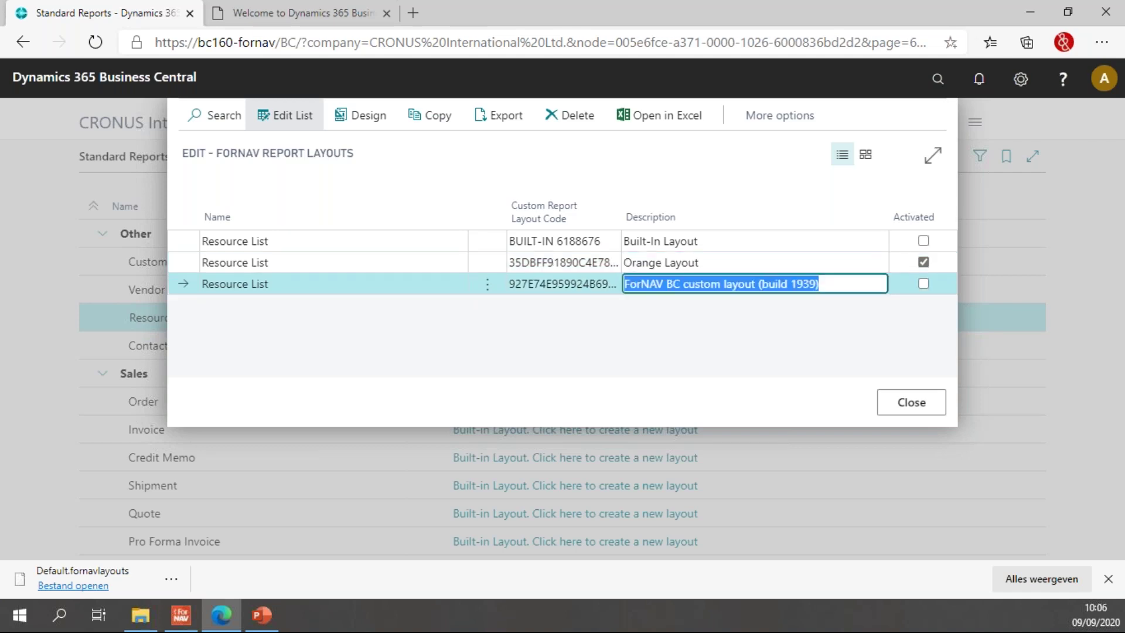
text(Green Layout)
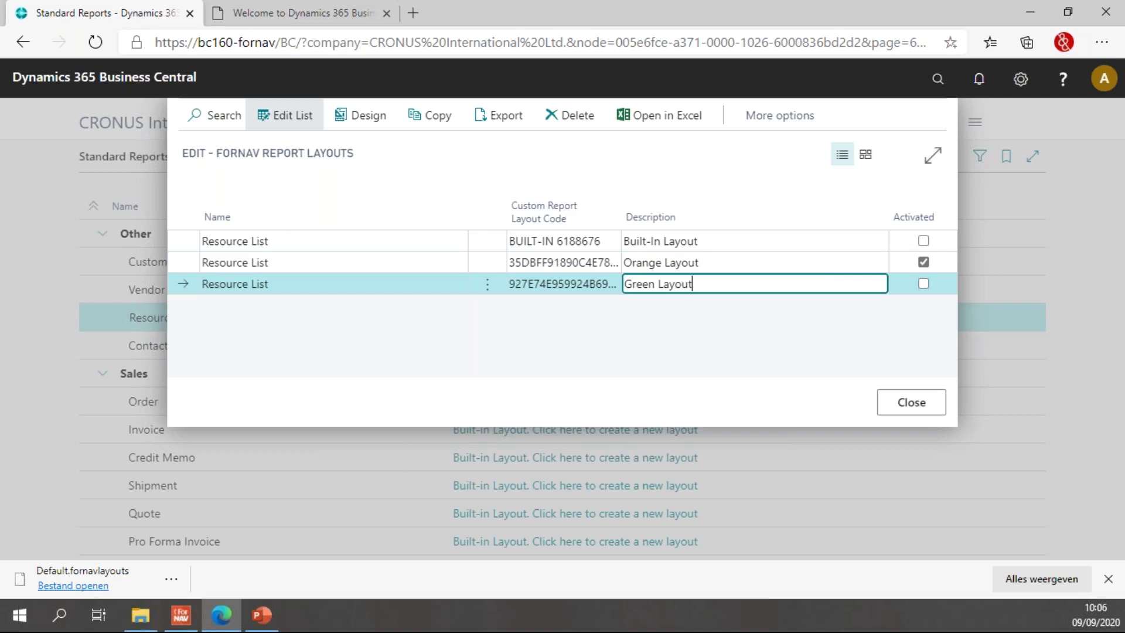
key(Up)
key(Down)
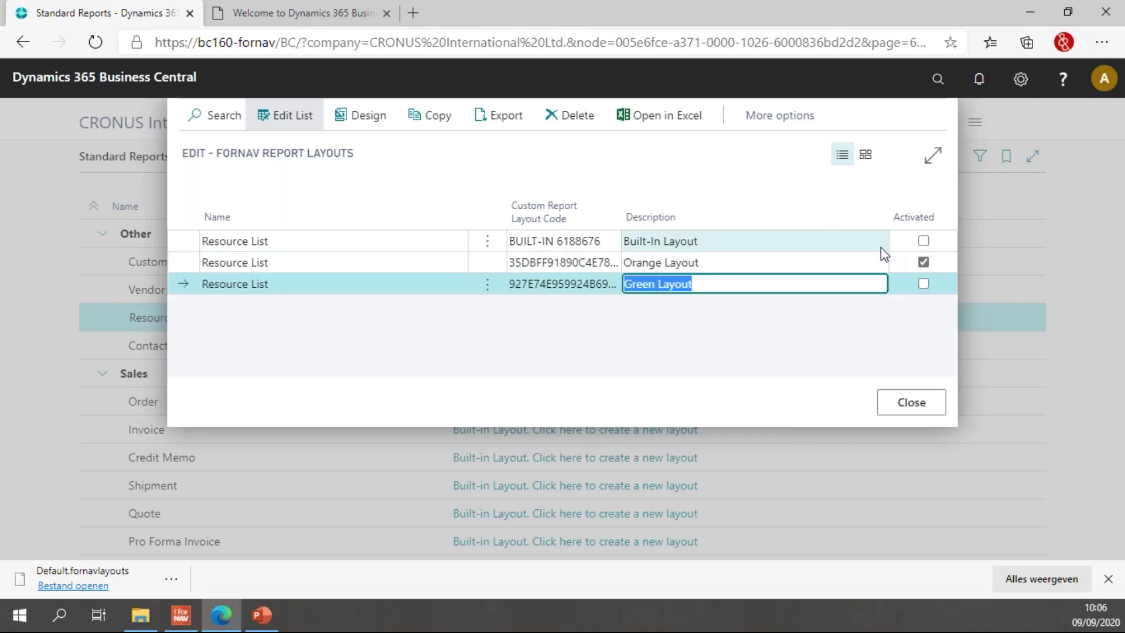
- Activate the Built-In Layout for Resource List and close the layouts list
click(799, 245)
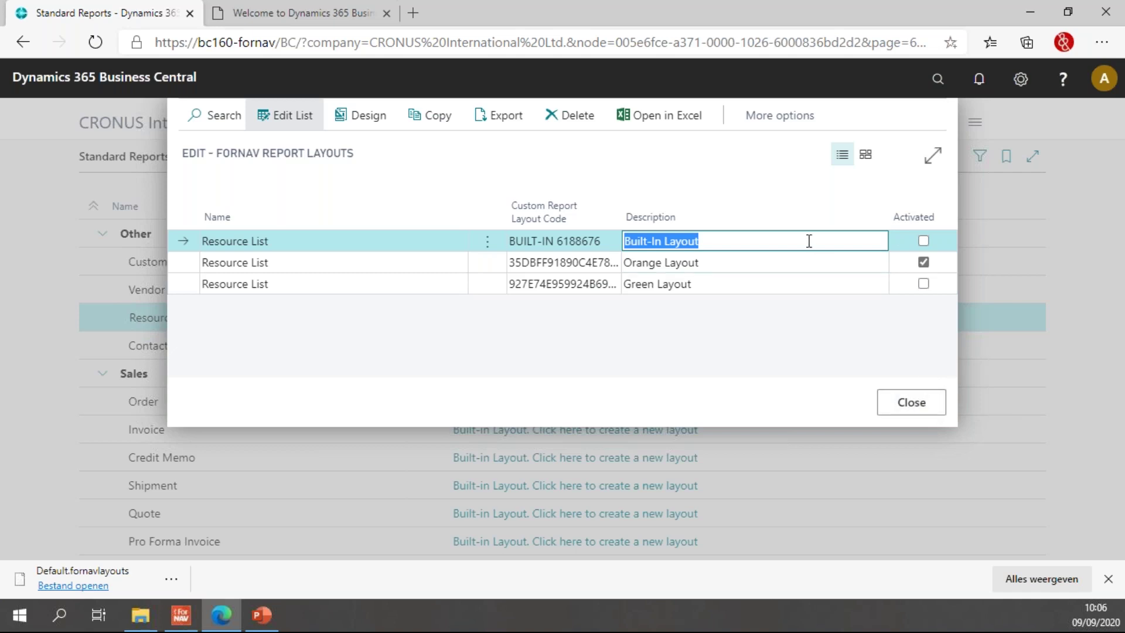
key(Down)
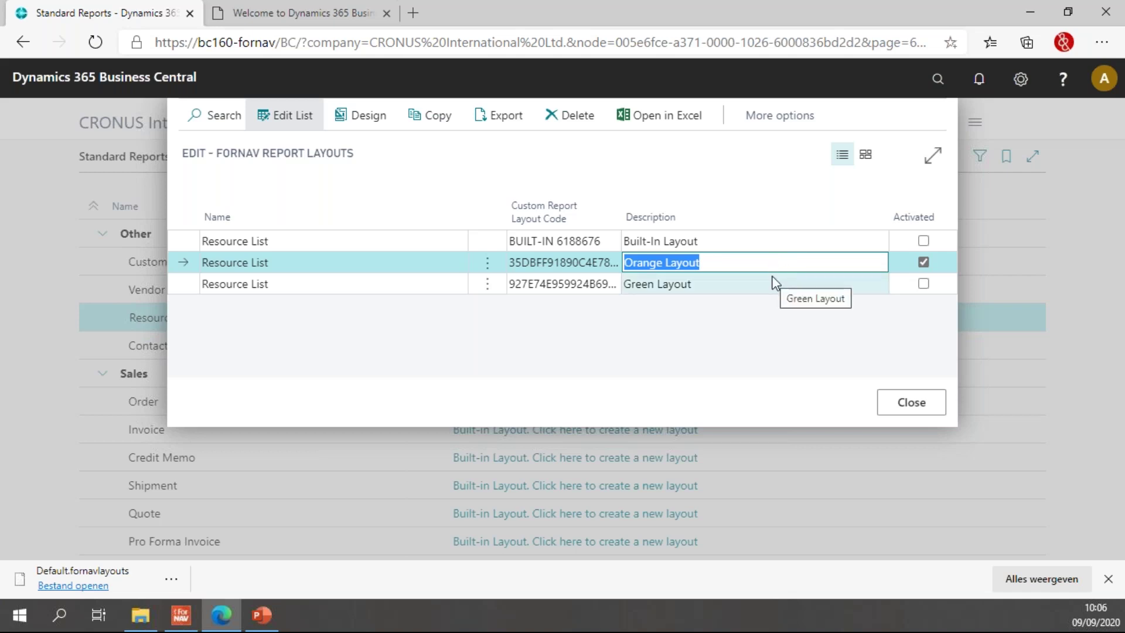
click(832, 243)
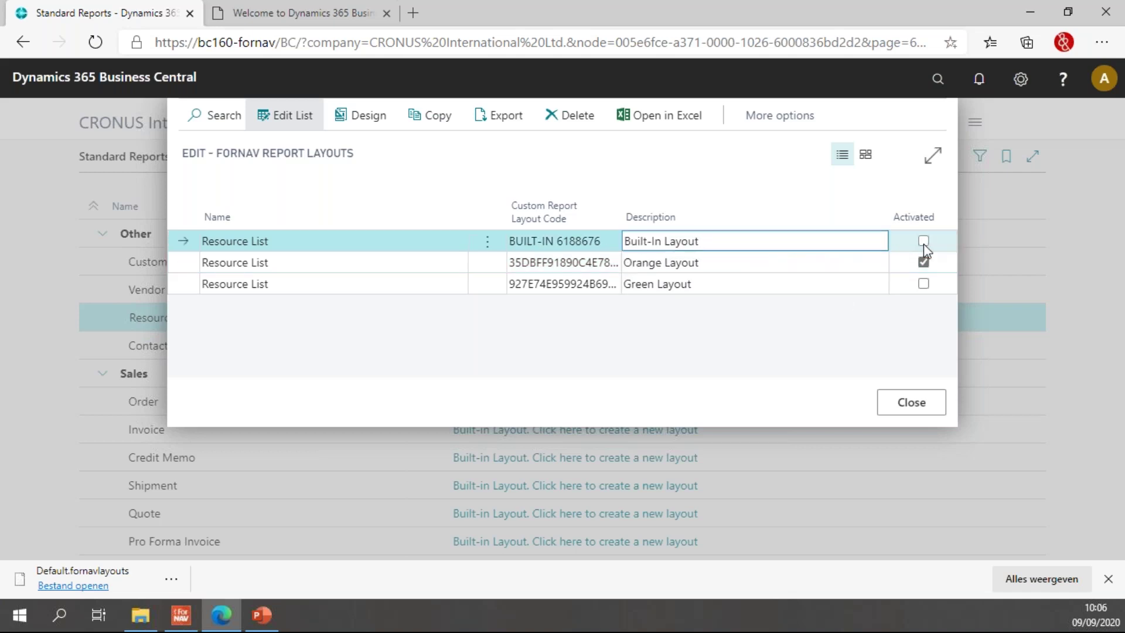
click(907, 410)
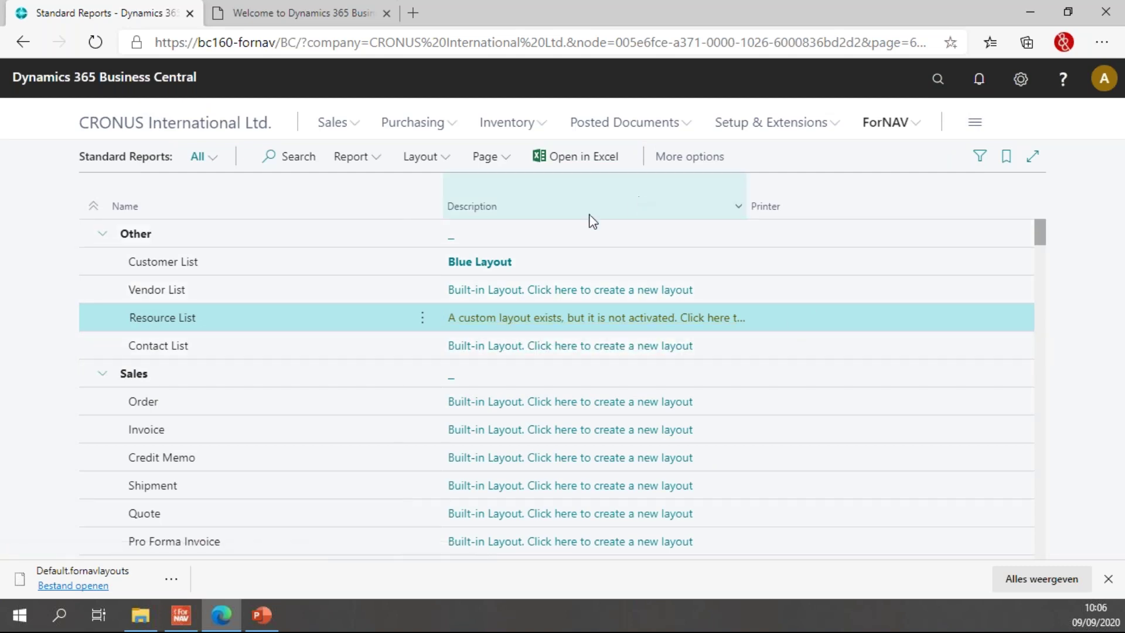
- Recheck Resource List's layout activation, then advance to the export layout changes slide
click(495, 320)
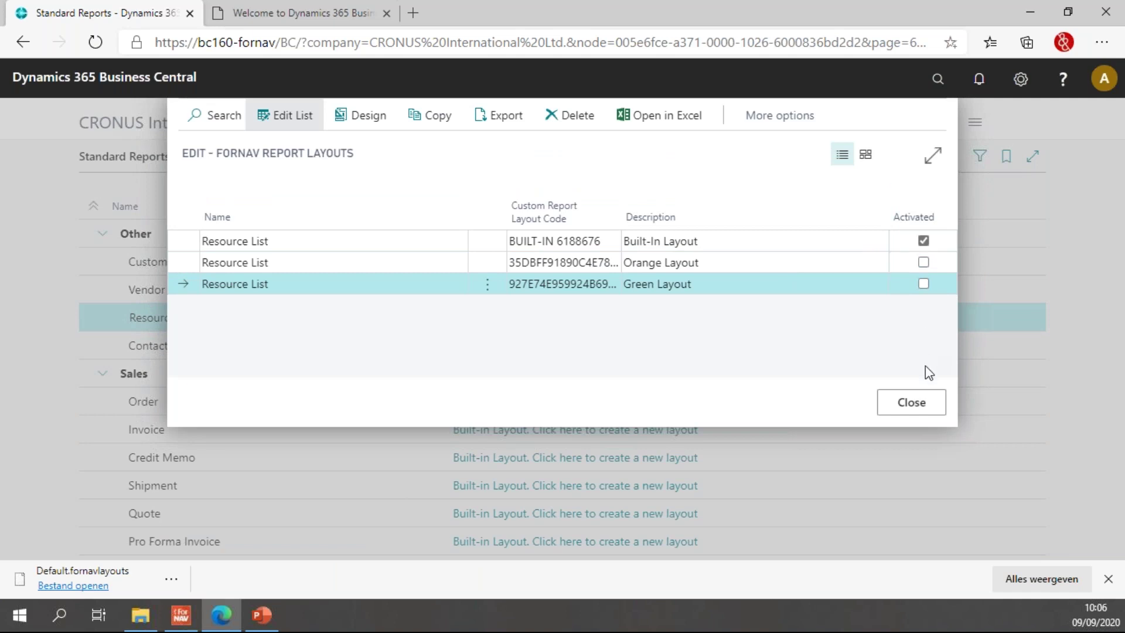
click(928, 402)
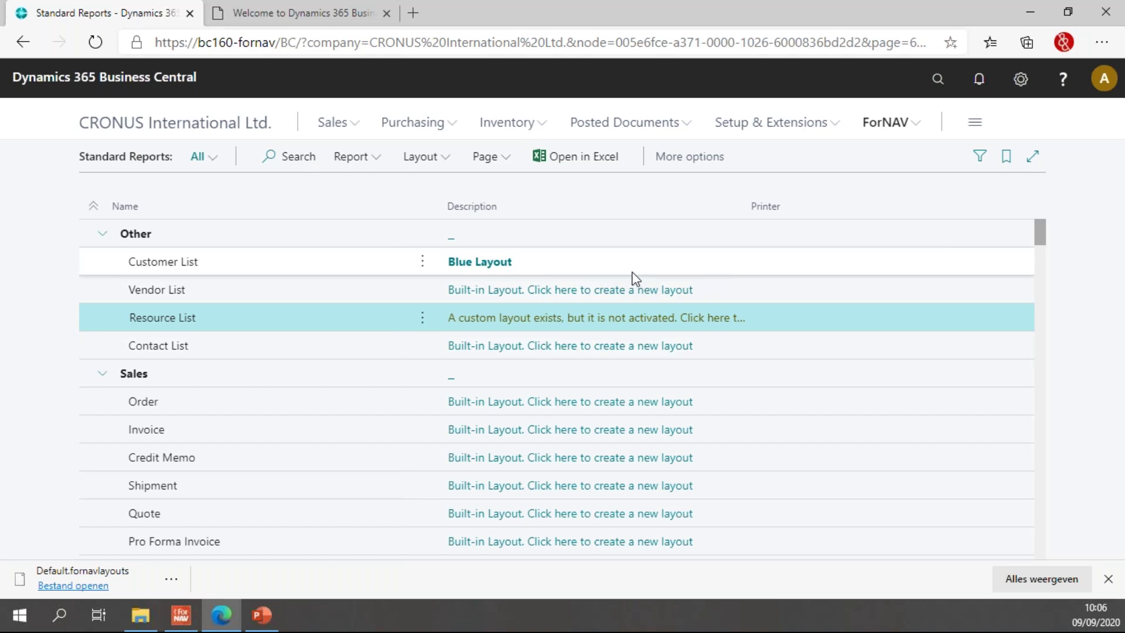
click(263, 615)
click(948, 454)
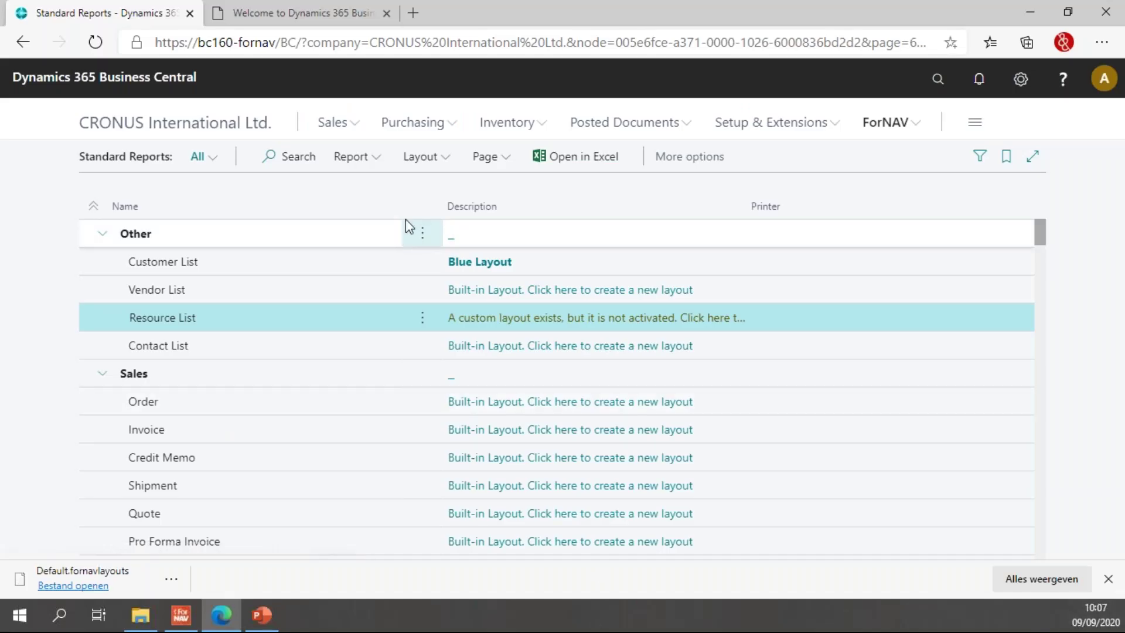
- Export all five ForNAV report layouts from the Custom Layouts list to a file
click(423, 170)
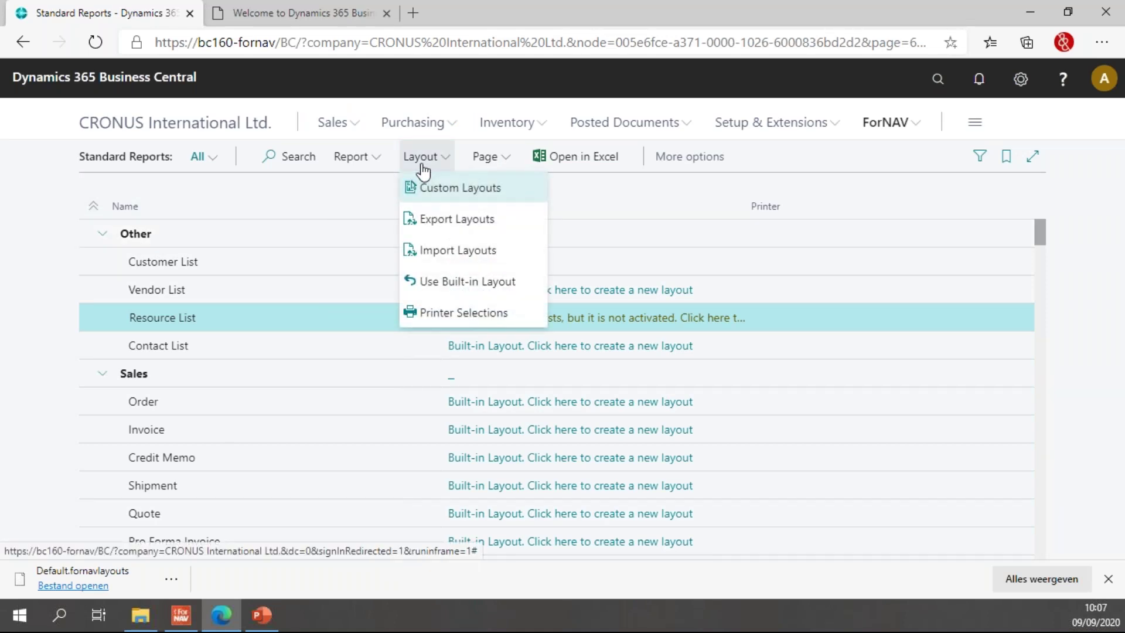
click(478, 228)
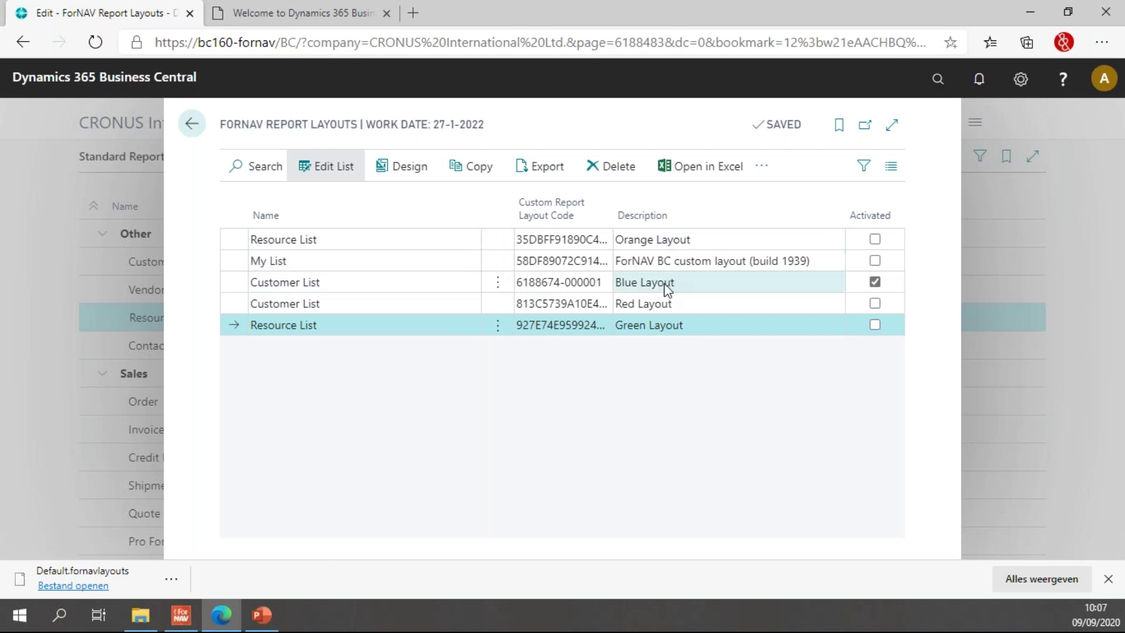
click(390, 241)
click(368, 318)
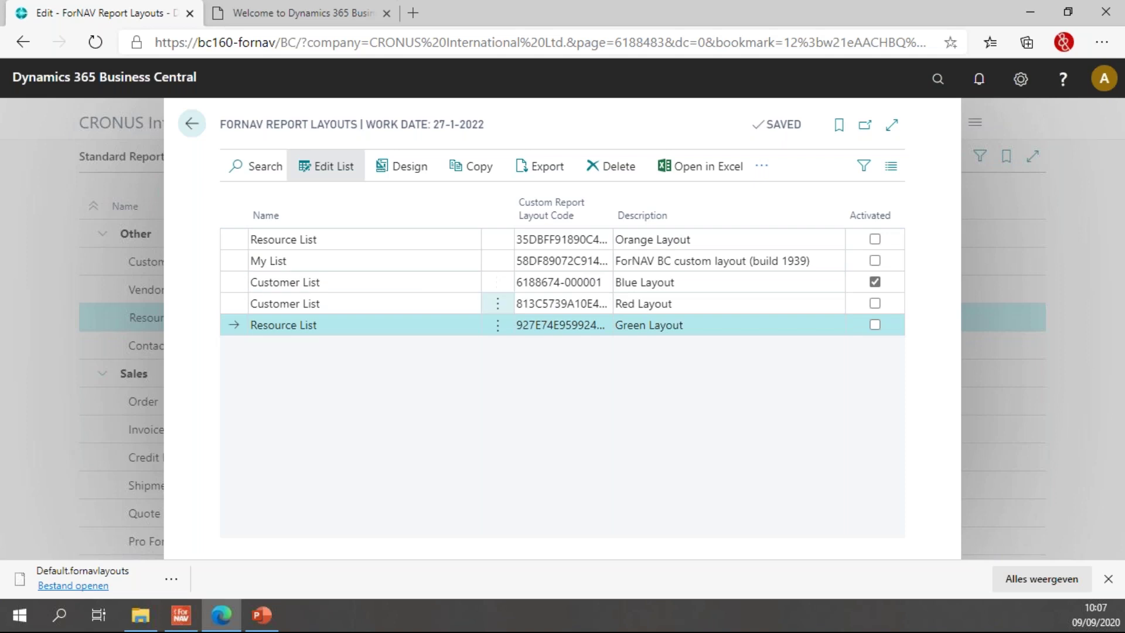
click(705, 282)
click(707, 298)
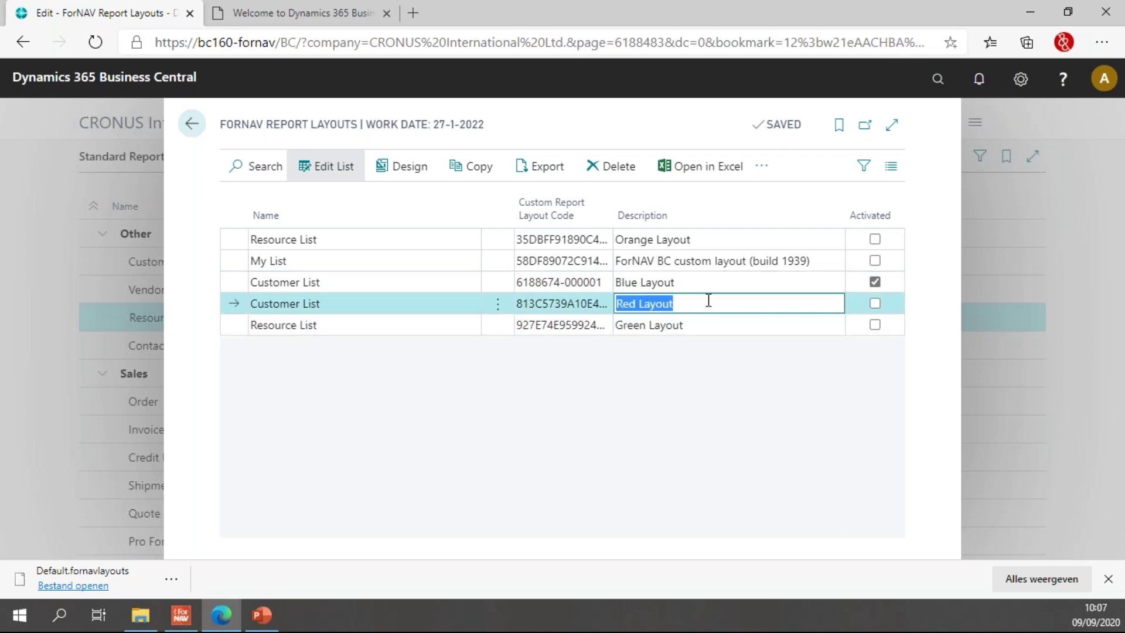
click(440, 265)
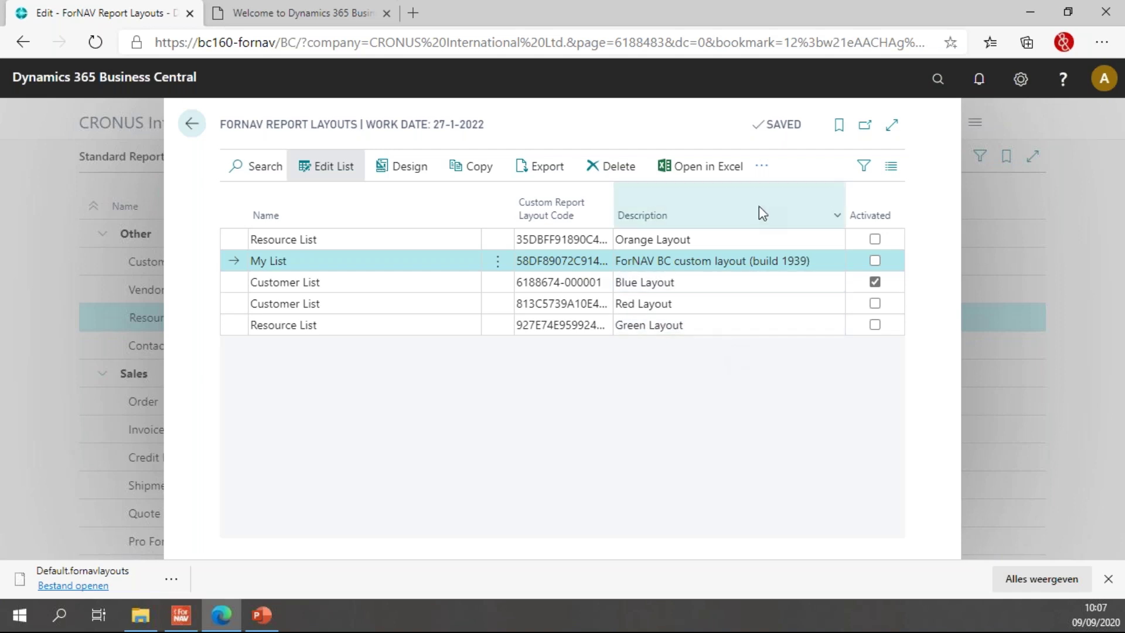
click(547, 166)
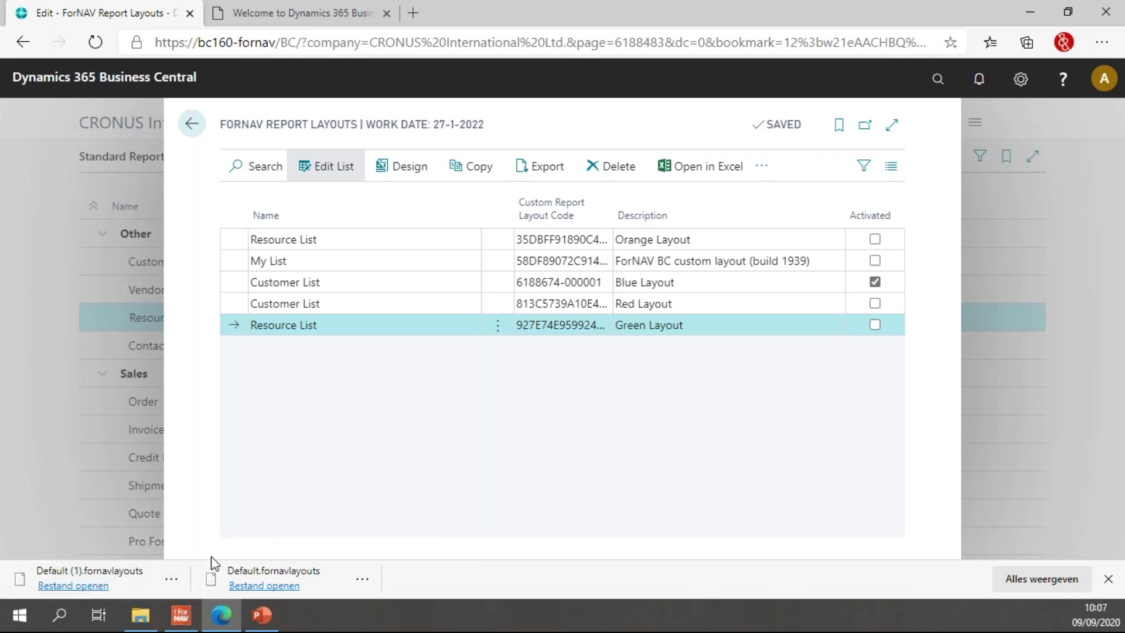
- Open the downloaded Default (1).fornavlayouts file as an archive in 7-Zip
click(141, 615)
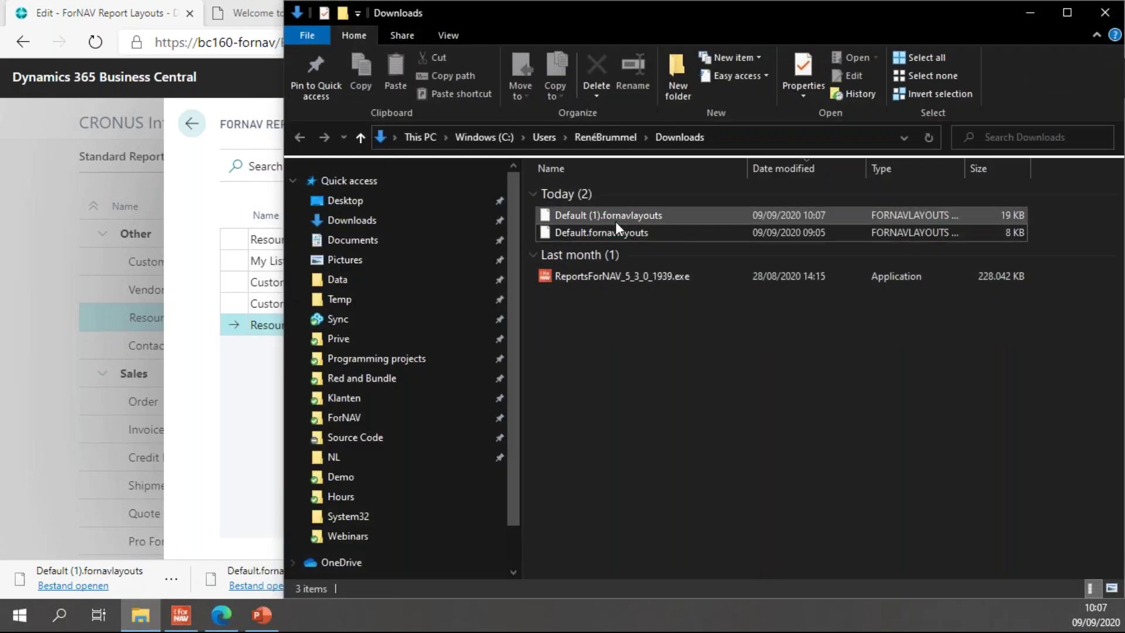
click(617, 222)
right_click(607, 216)
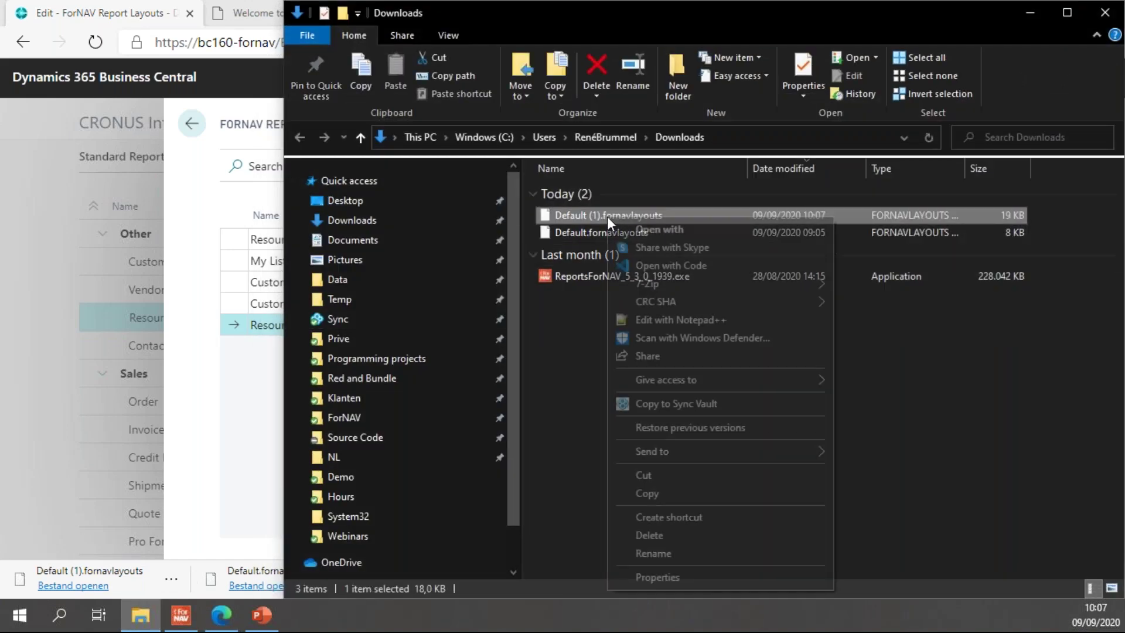
mouse_move(777, 280)
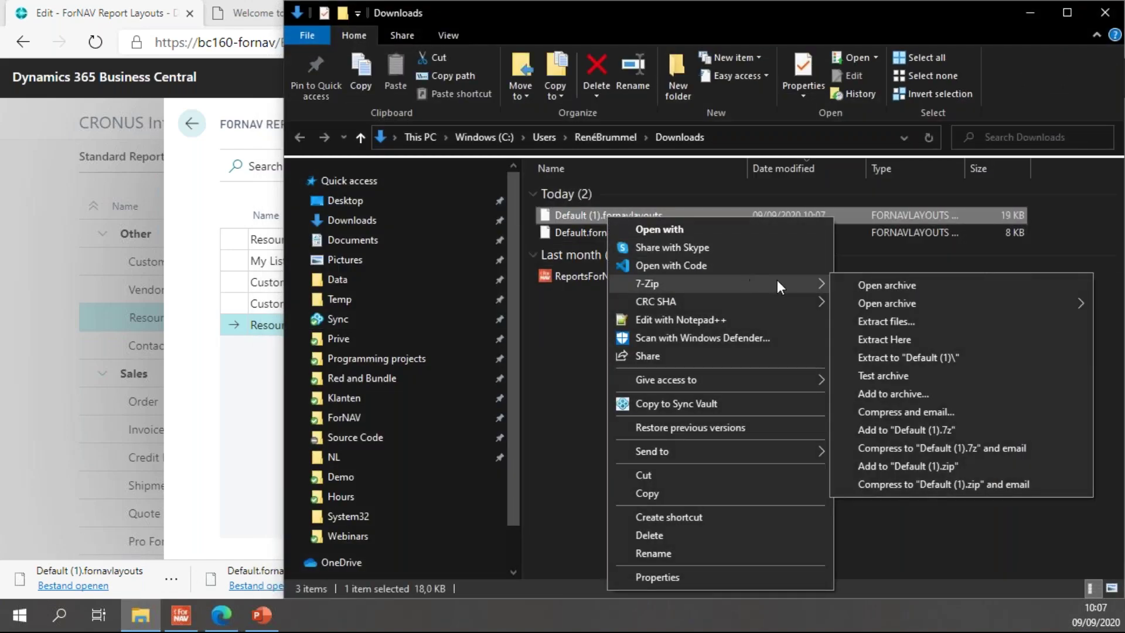
click(891, 285)
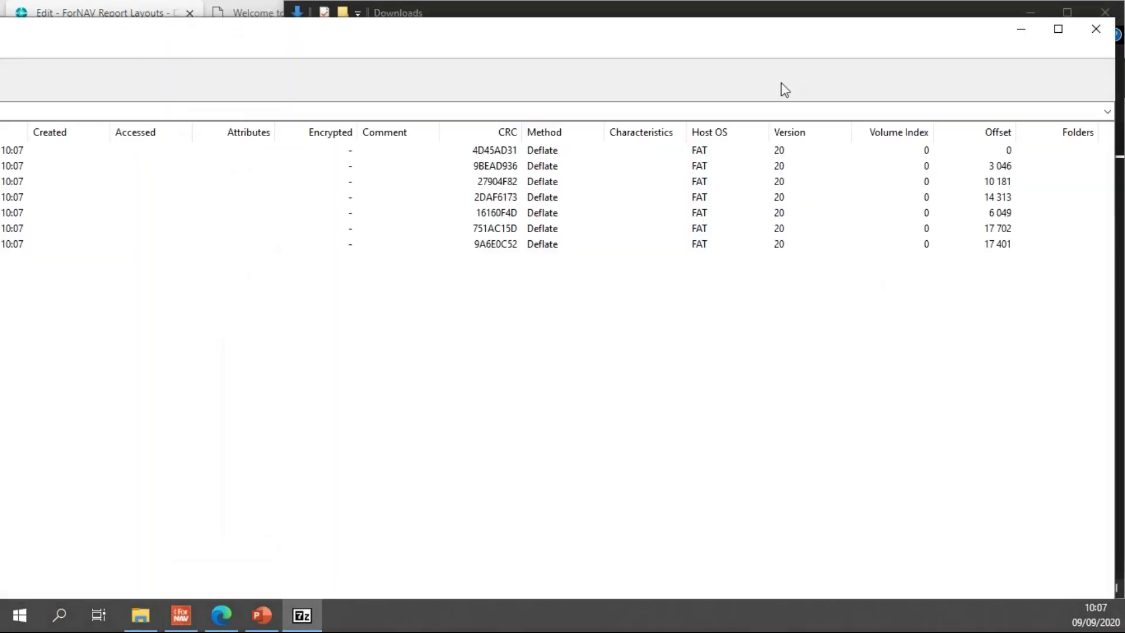
- Inspect the archive's five .fornavreport files and contents files, then close 7-Zip and the Downloads folder
double_click(780, 37)
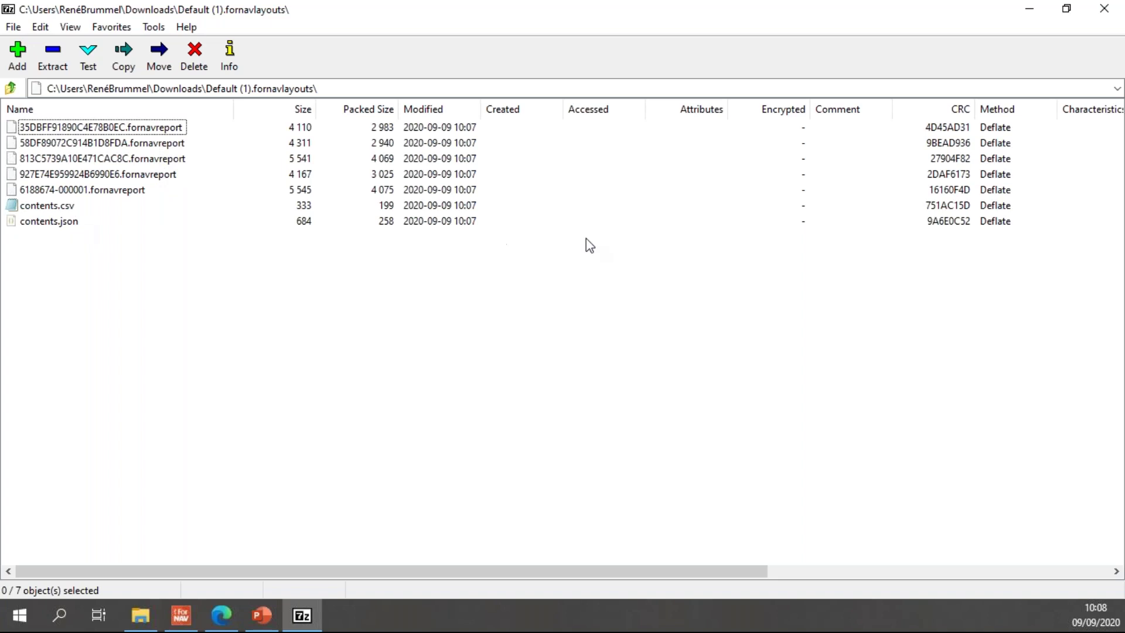
click(1105, 8)
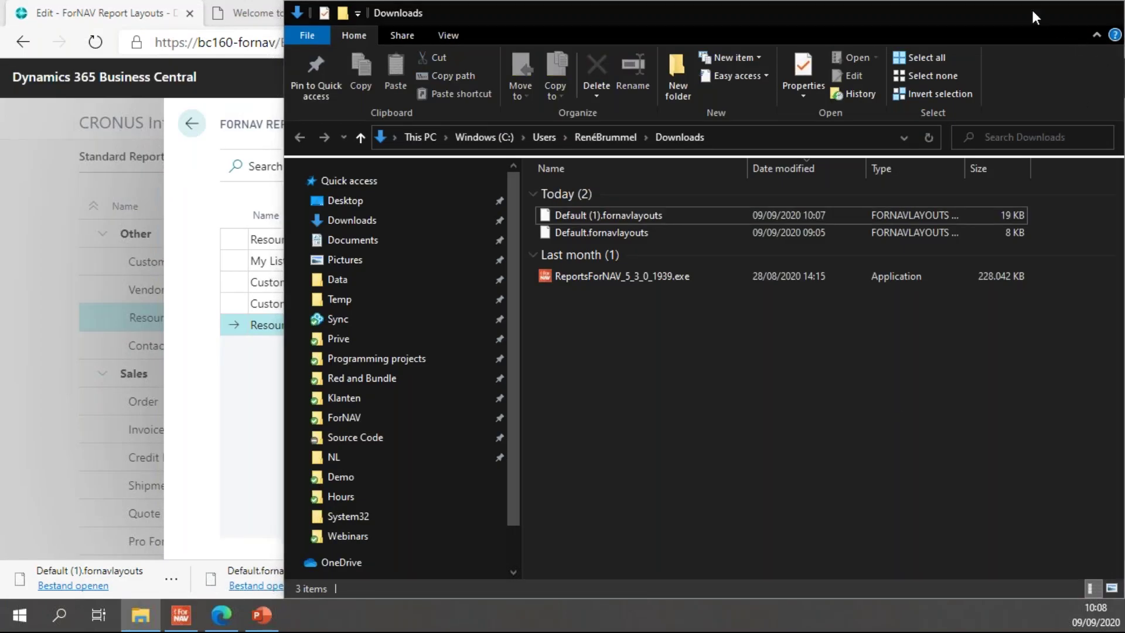
click(1030, 11)
- Sign in to the second Business Central database and open its ForNAV Standard Reports list
click(192, 124)
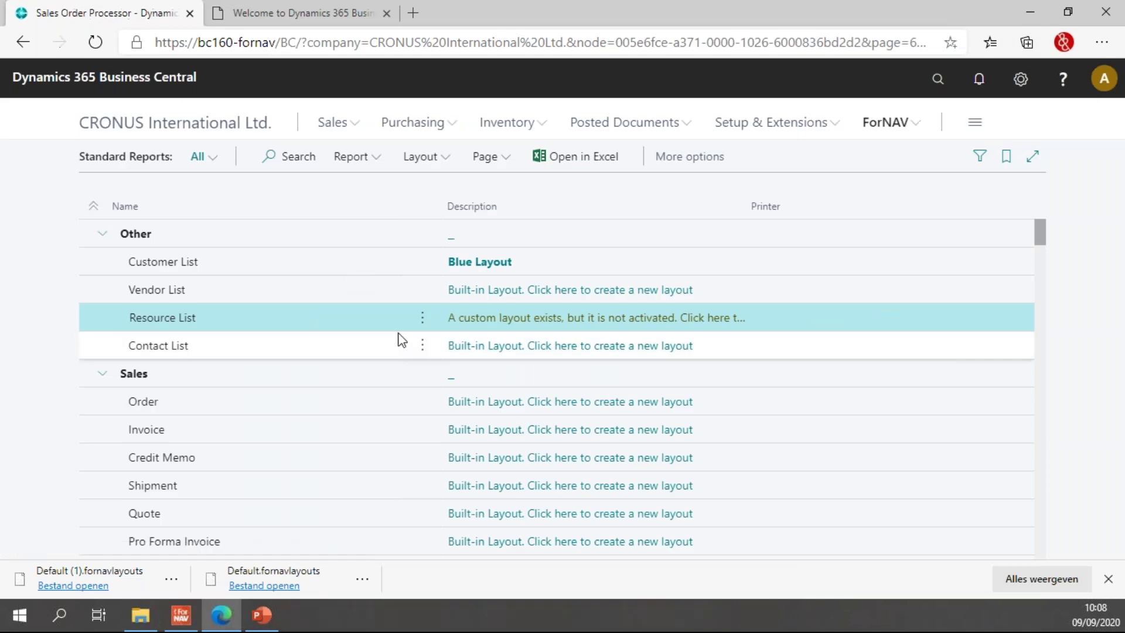
click(262, 615)
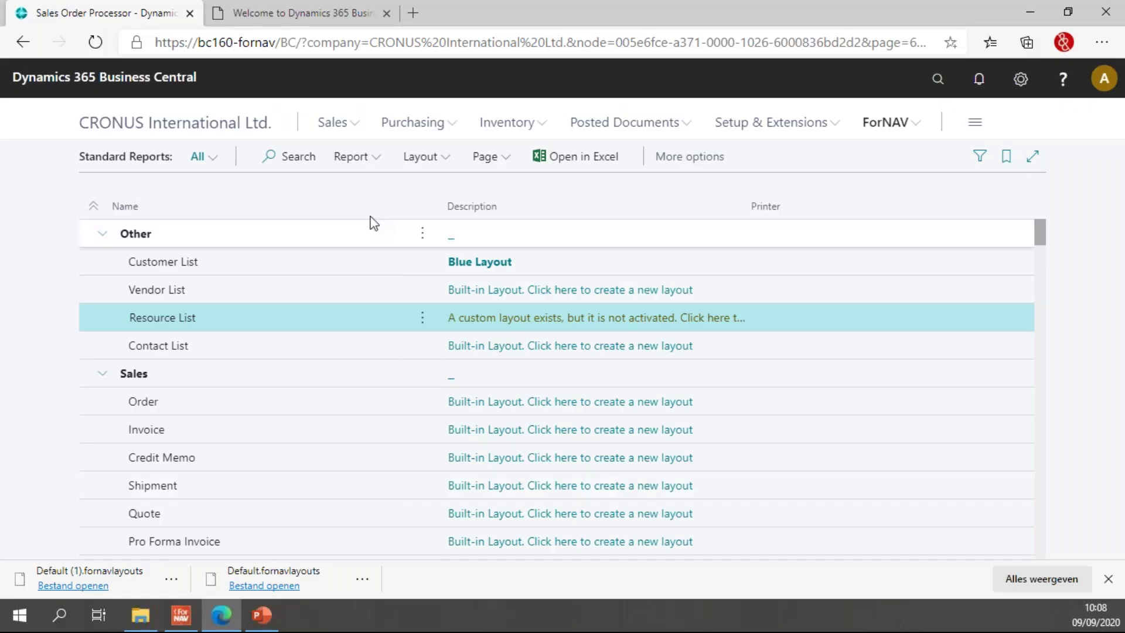
click(259, 13)
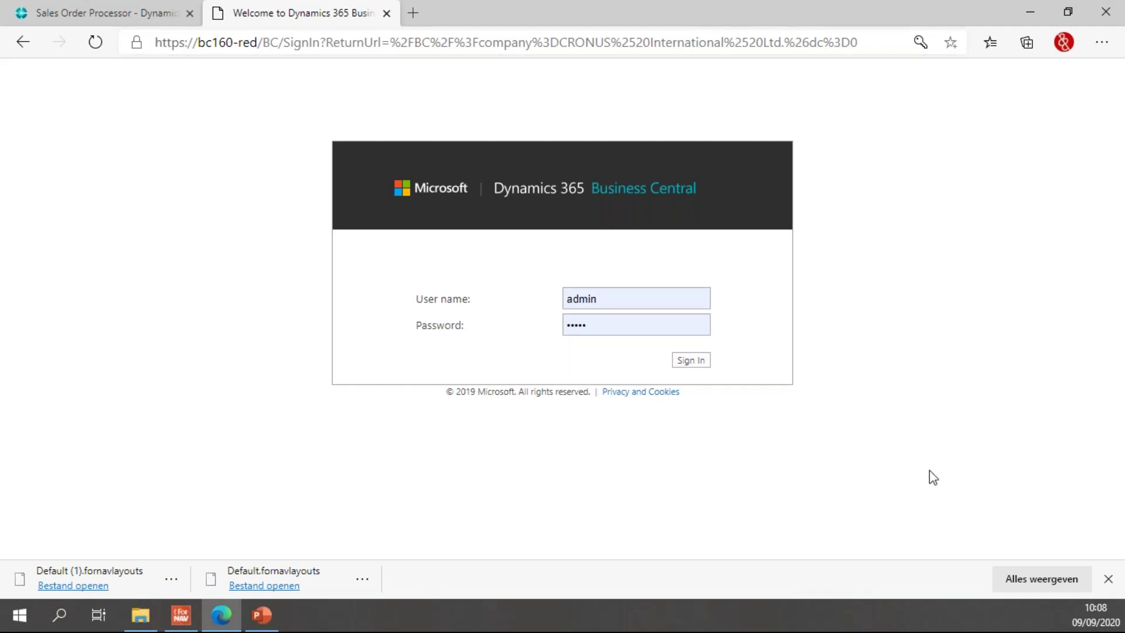
click(703, 359)
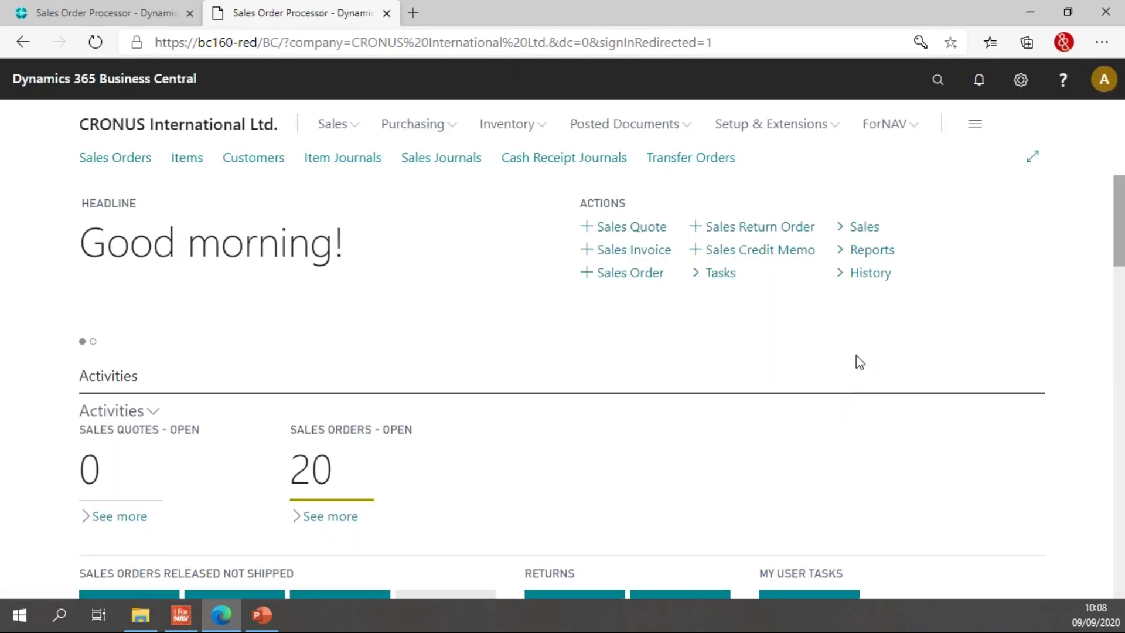
click(896, 126)
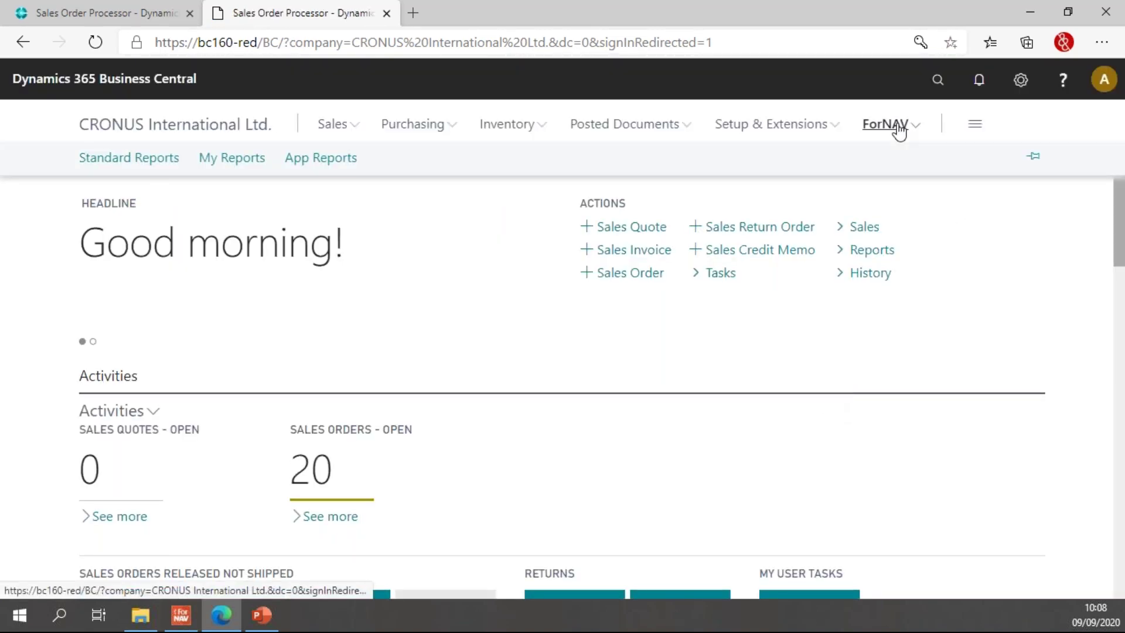
click(158, 159)
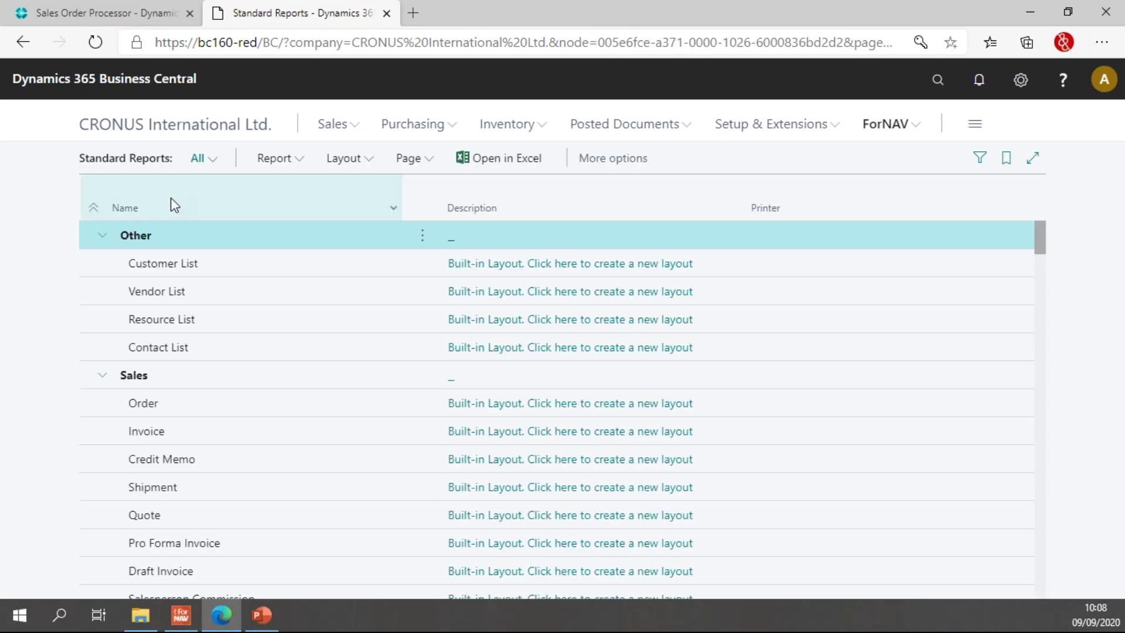
- Import Default (1).fornavlayouts from Downloads into the ForNAV Layout Import Worksheet
click(350, 170)
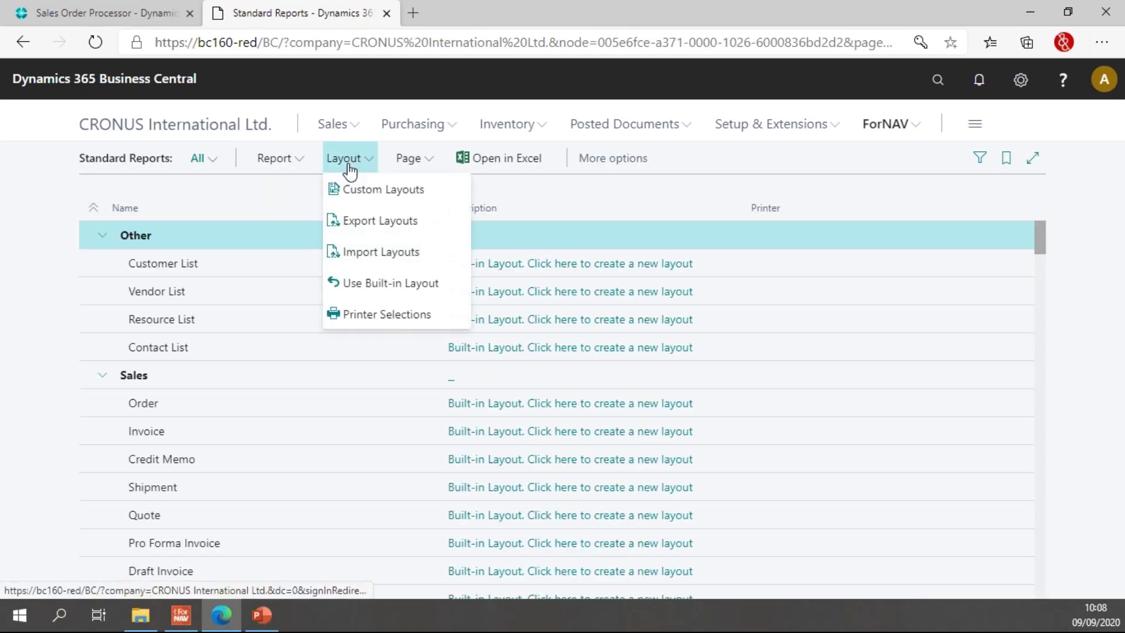
click(401, 252)
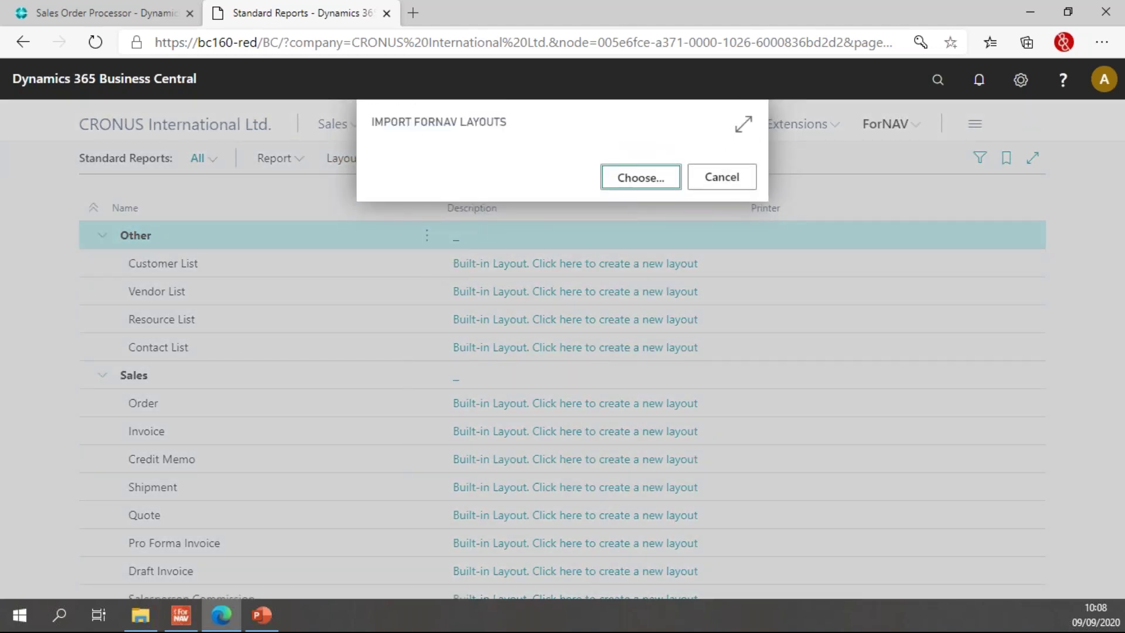
click(628, 178)
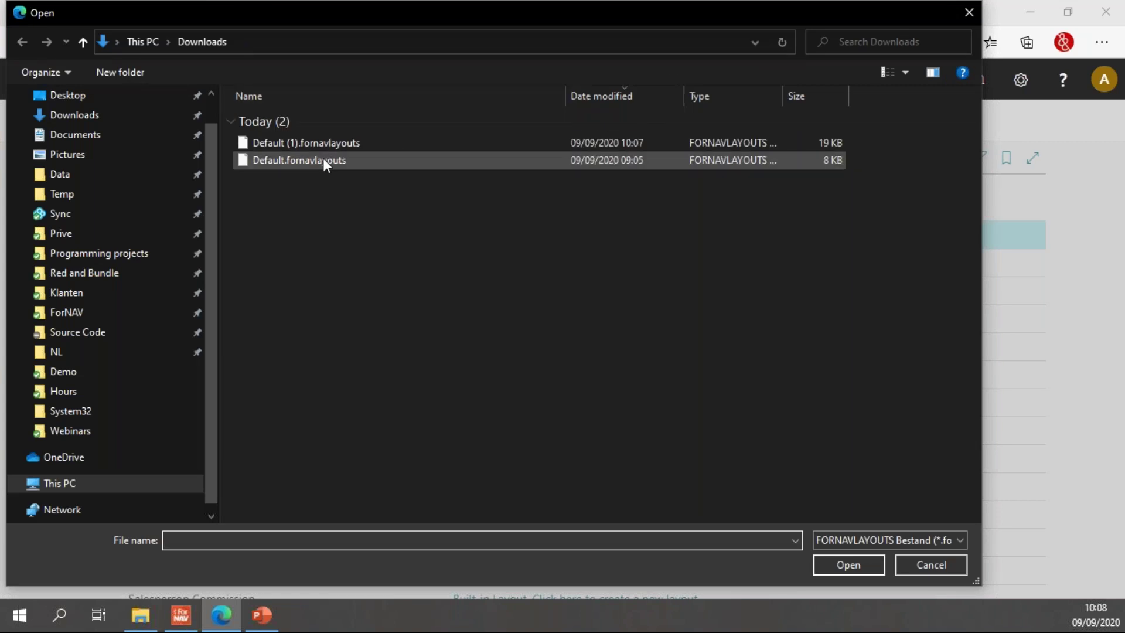
click(319, 146)
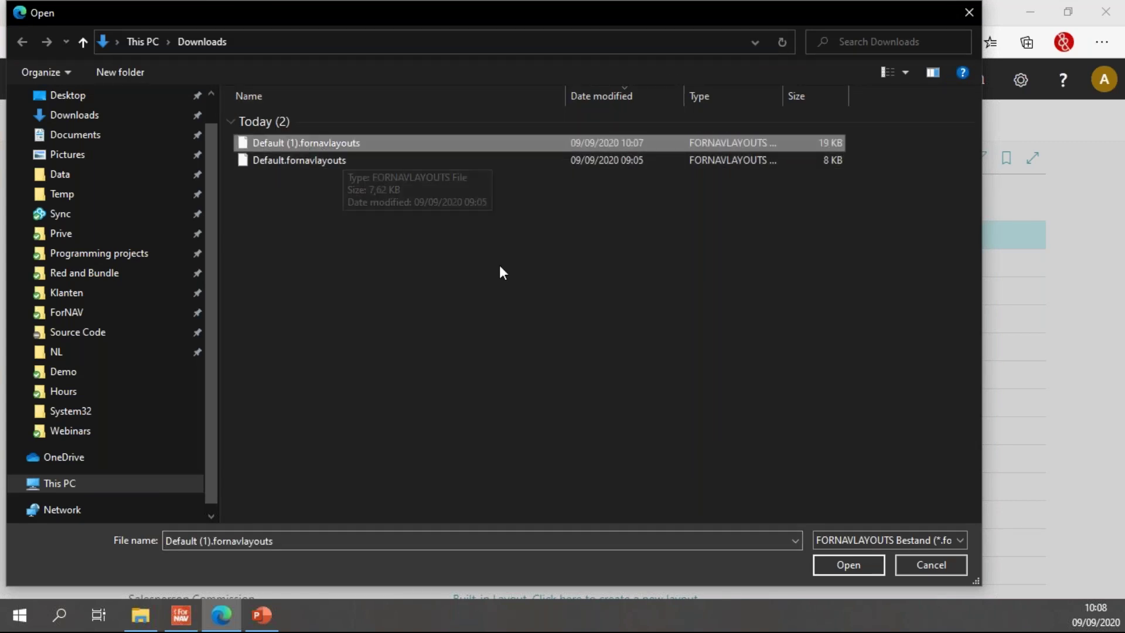
click(856, 567)
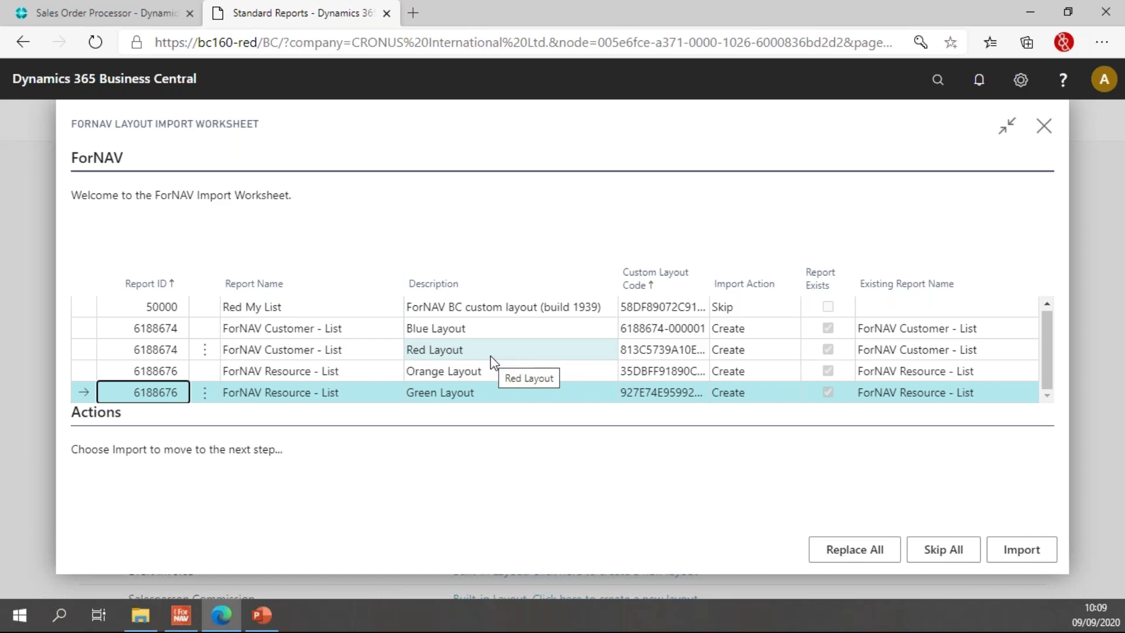
- Set Red Layout's Import Action to Skip and import the remaining layouts
click(94, 311)
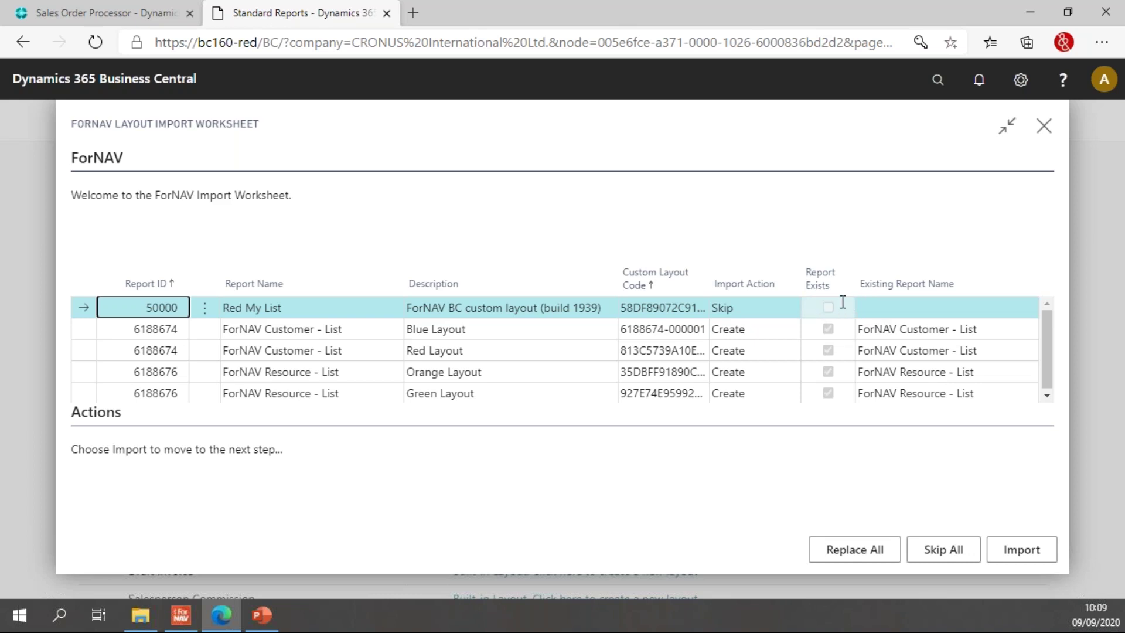
click(445, 332)
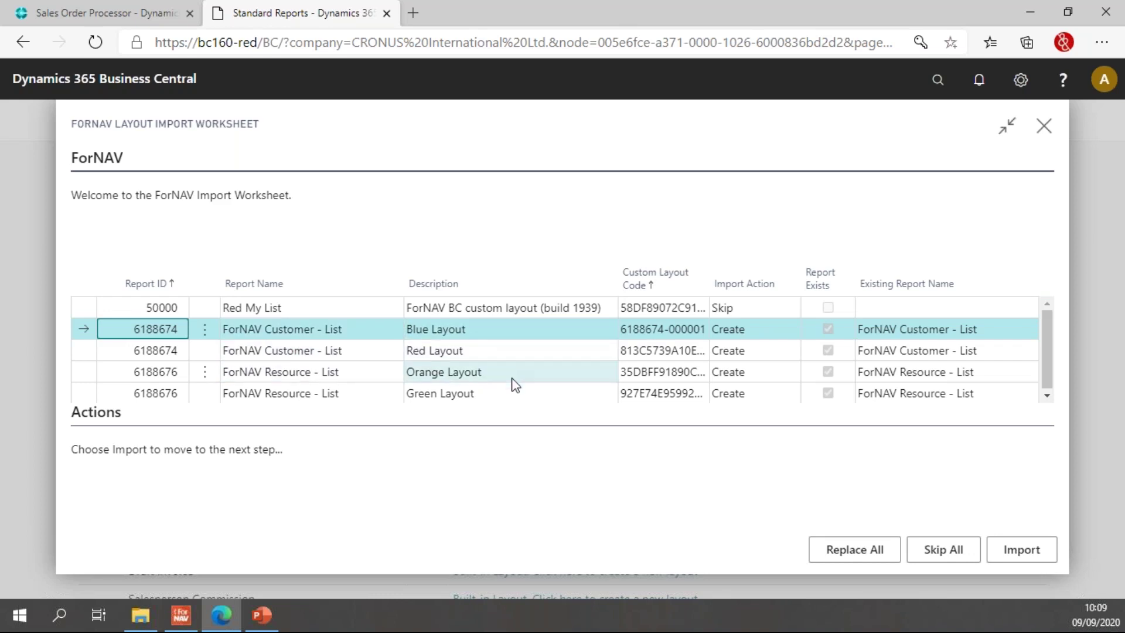
click(772, 350)
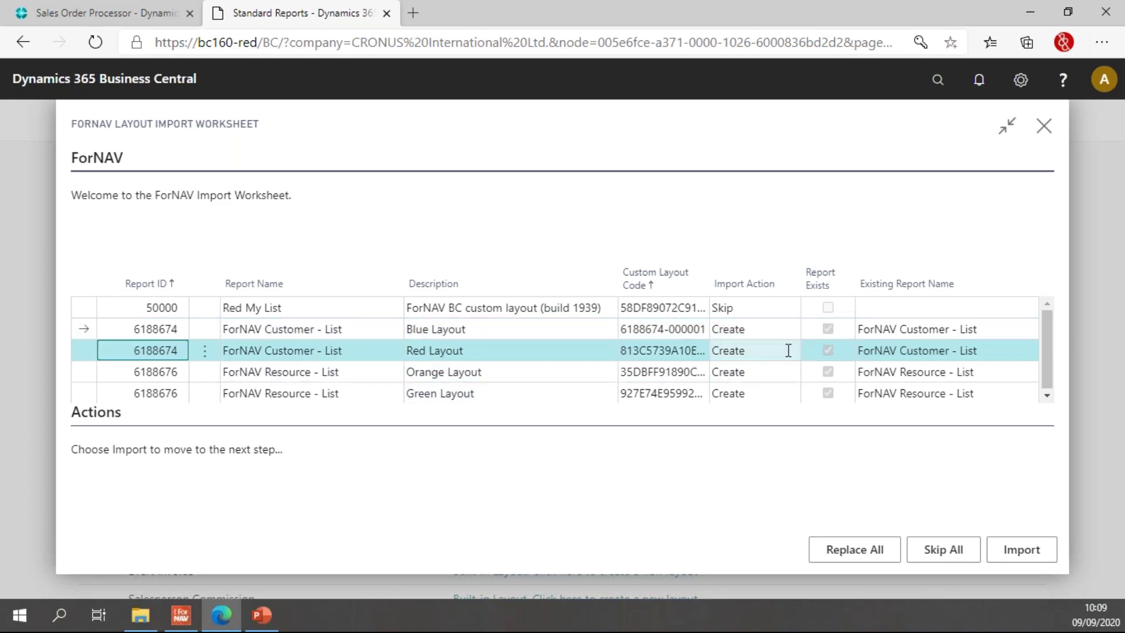
click(789, 350)
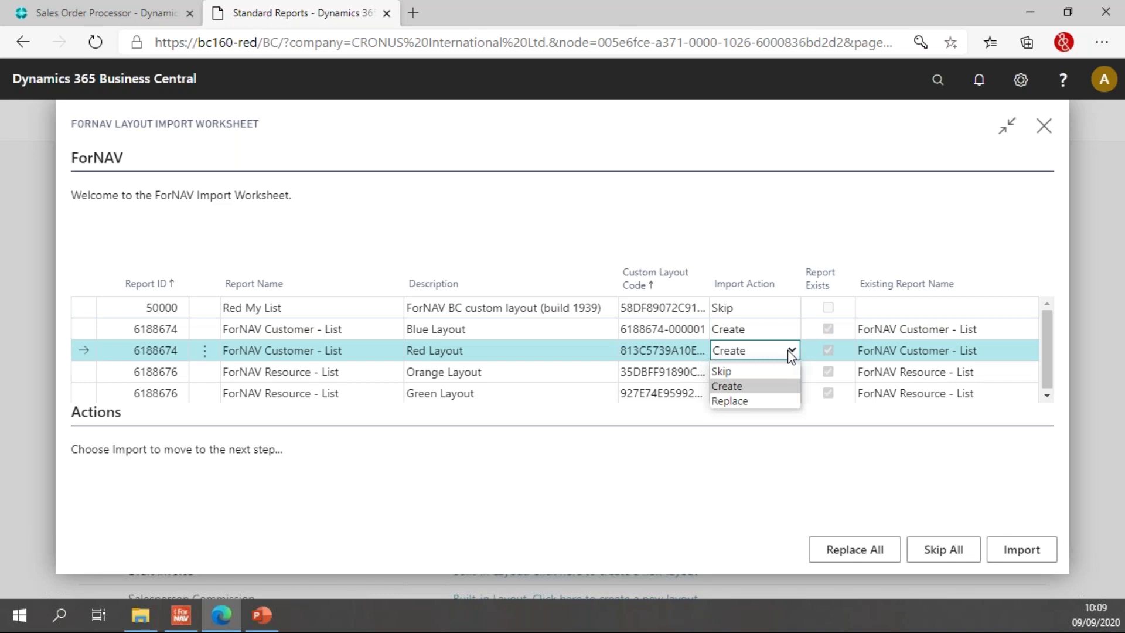
click(743, 375)
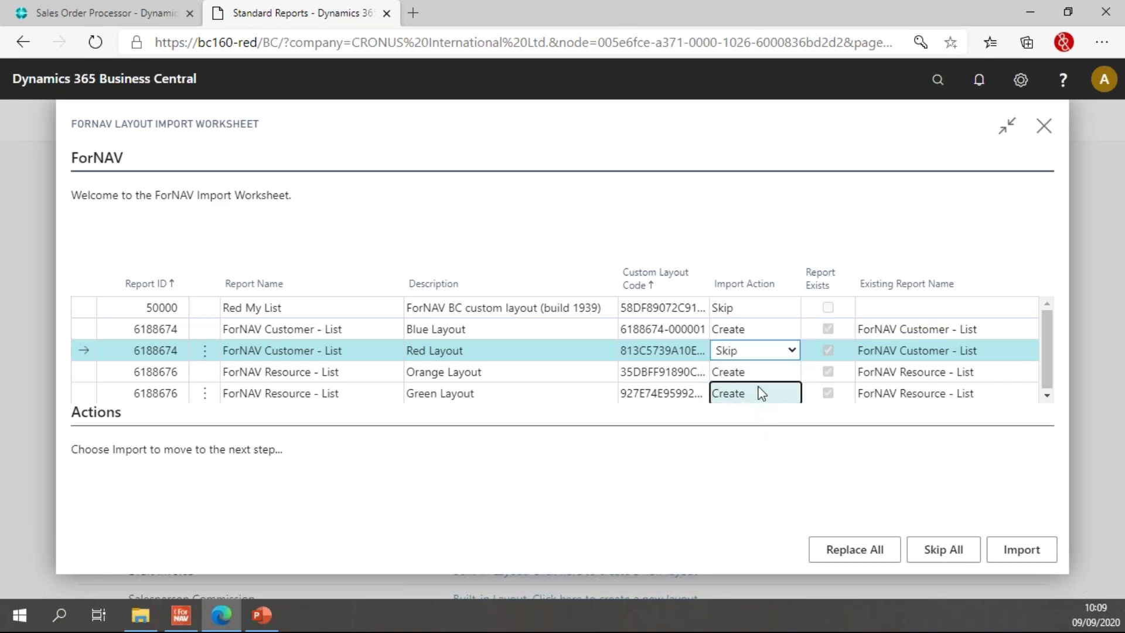
click(761, 393)
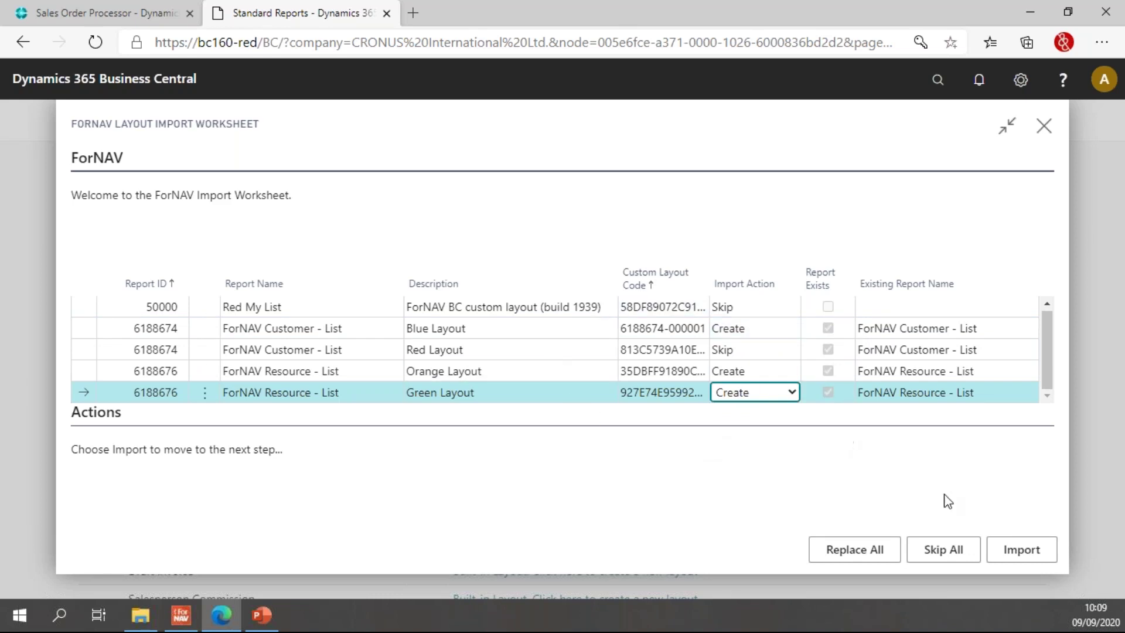
click(1027, 551)
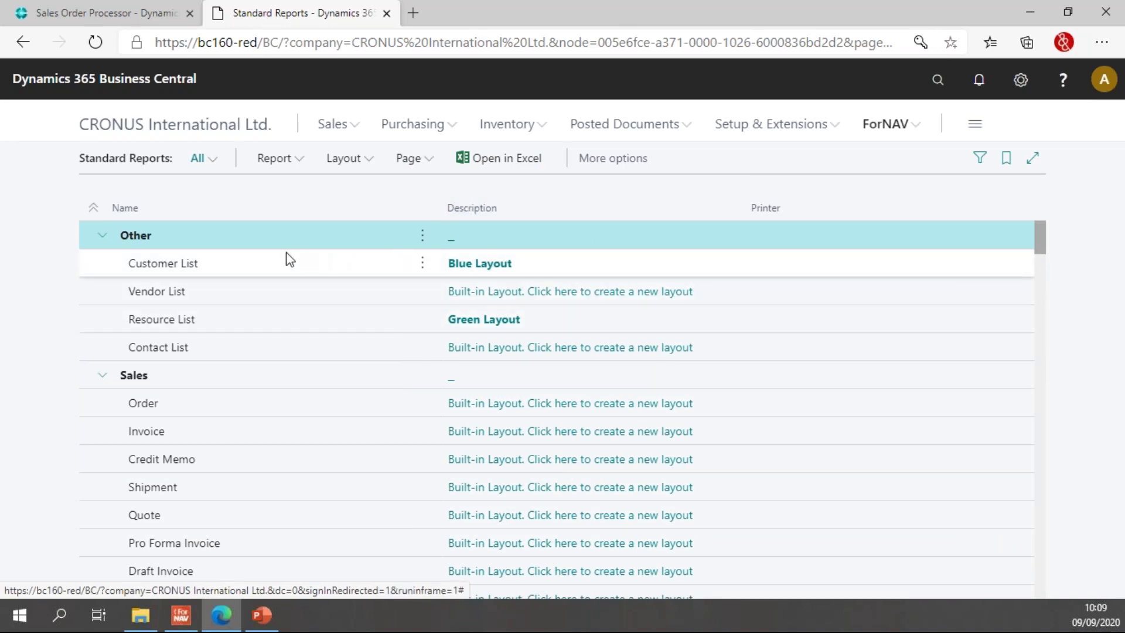
- Check that Customer List's custom layouts show Blue Layout as active
click(261, 259)
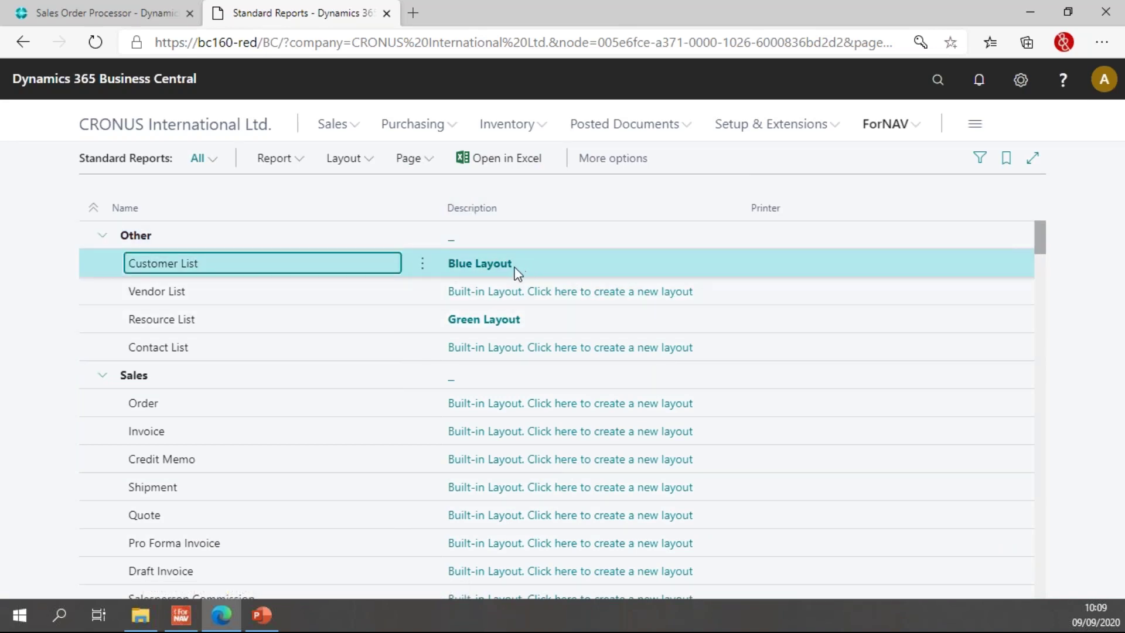
click(364, 163)
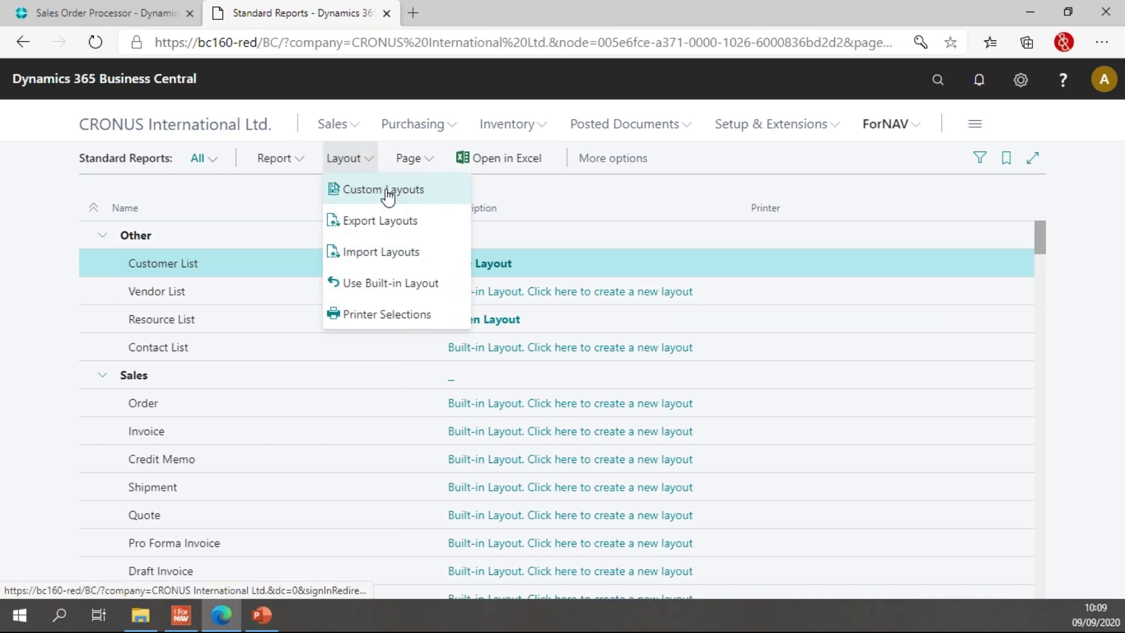
click(359, 191)
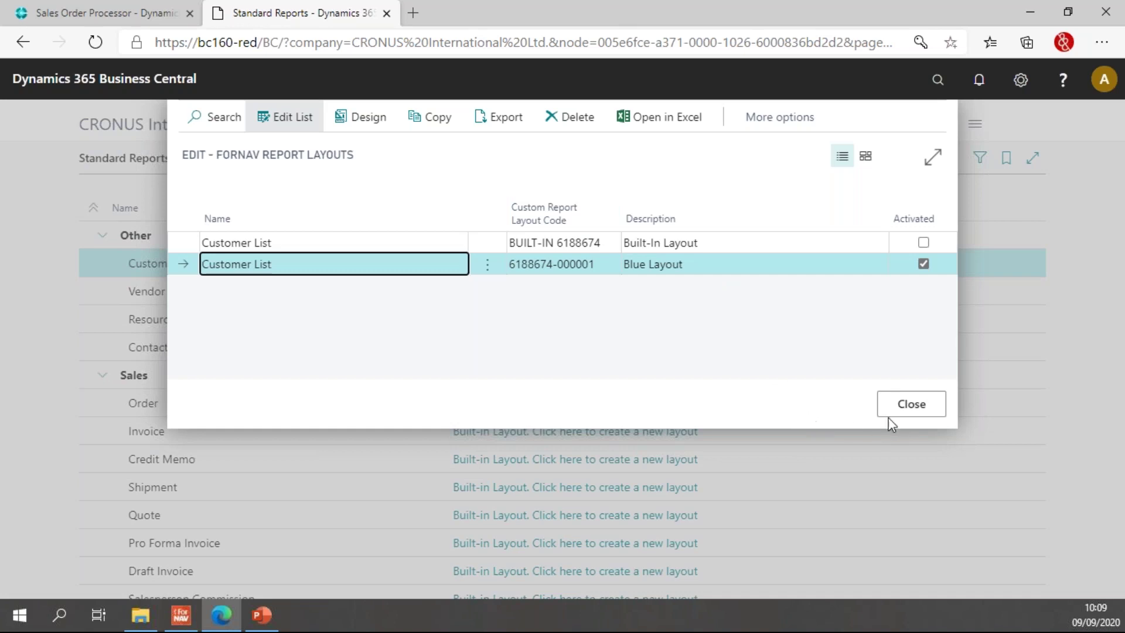
click(908, 412)
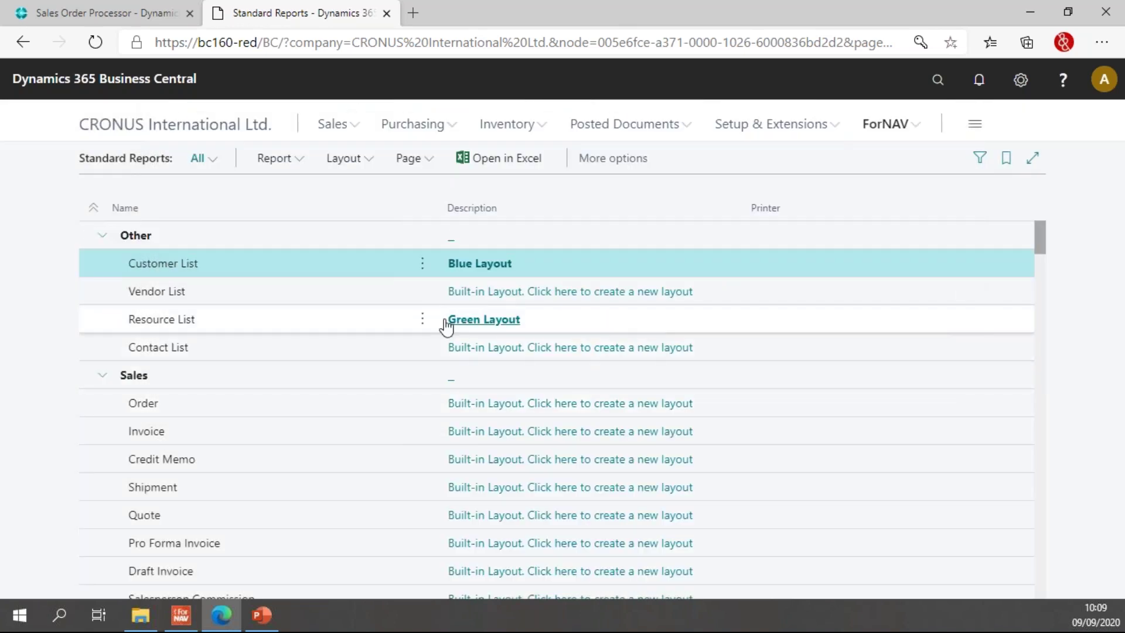
- Check that Resource List's custom layouts show Green Layout active and Orange Layout inactive
click(350, 319)
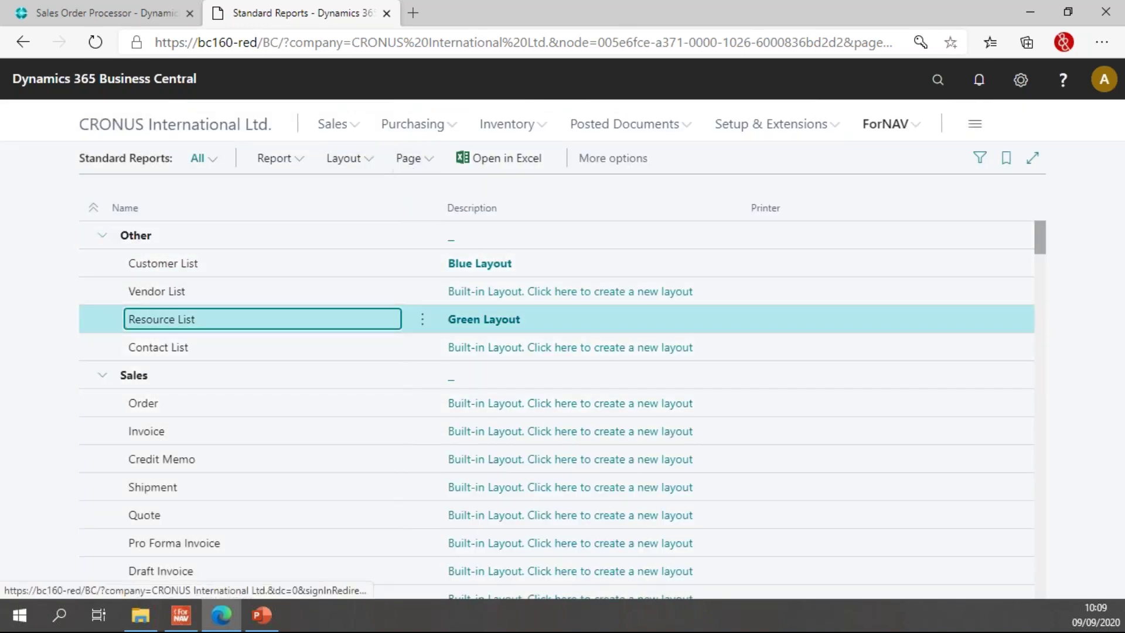
click(367, 159)
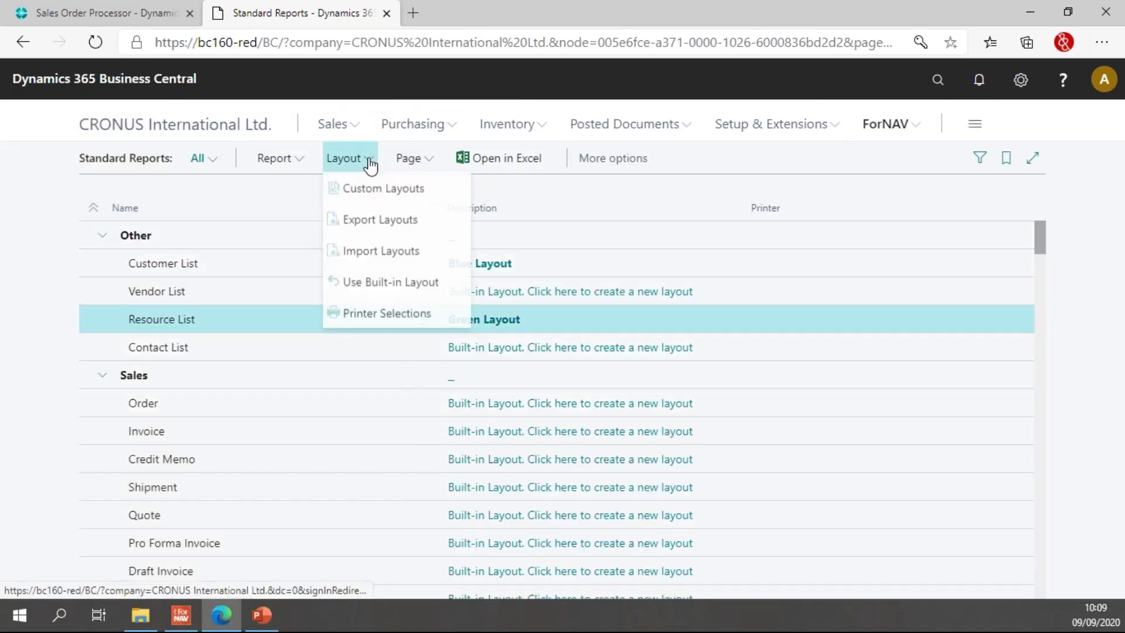
click(397, 201)
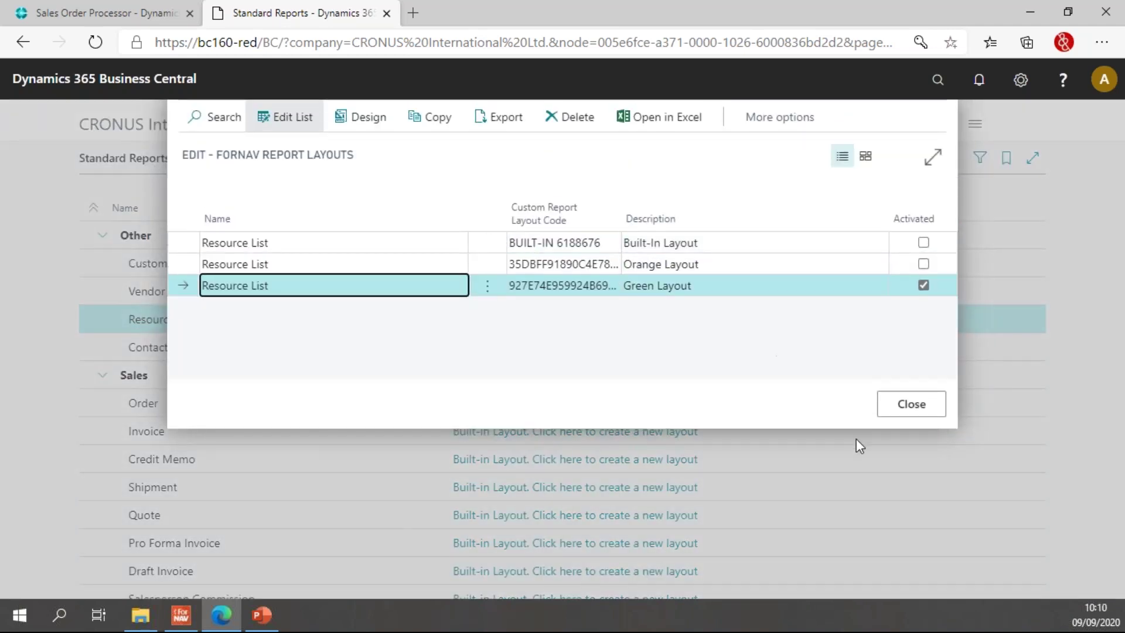
click(913, 407)
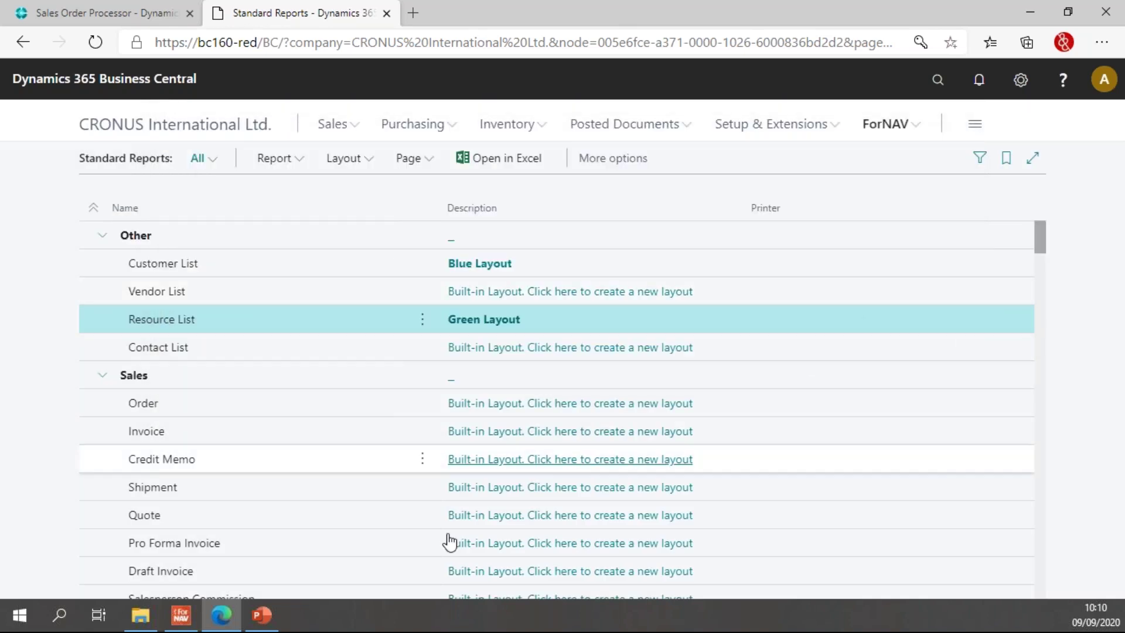